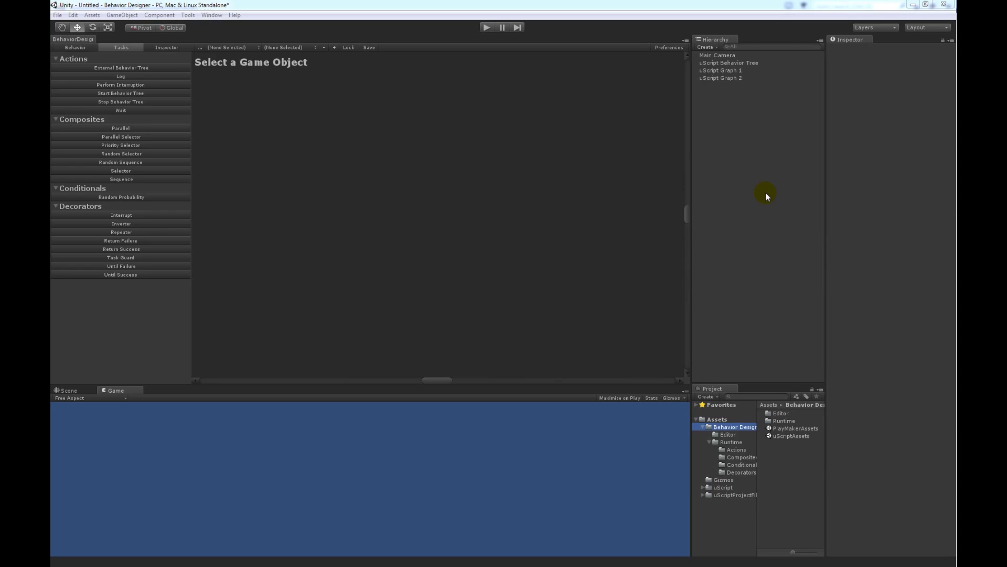
Step: Skim the uScript integration documentation and move its browser window off the Unity editor
key(alt+Tab)
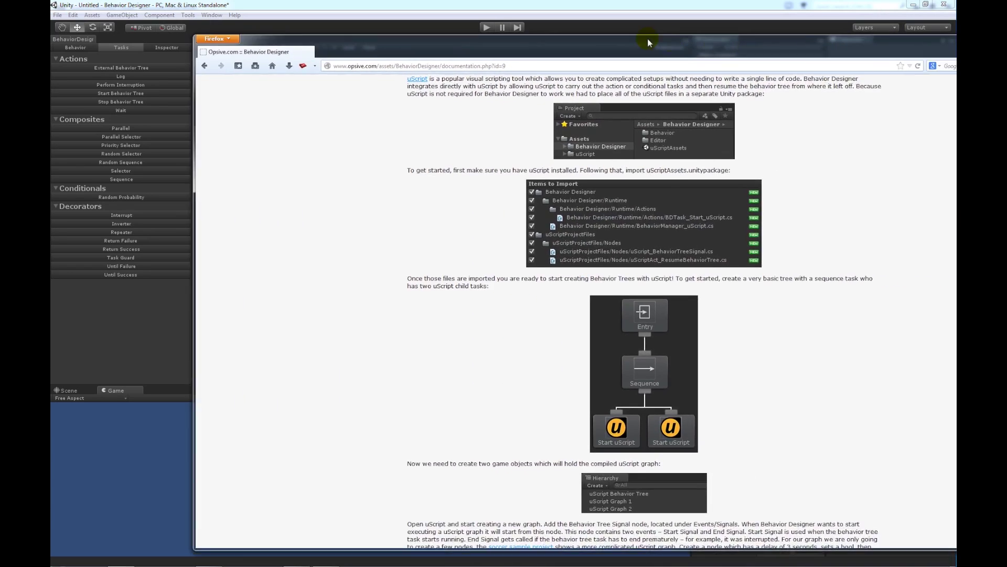
scroll(655, 341, down, 8)
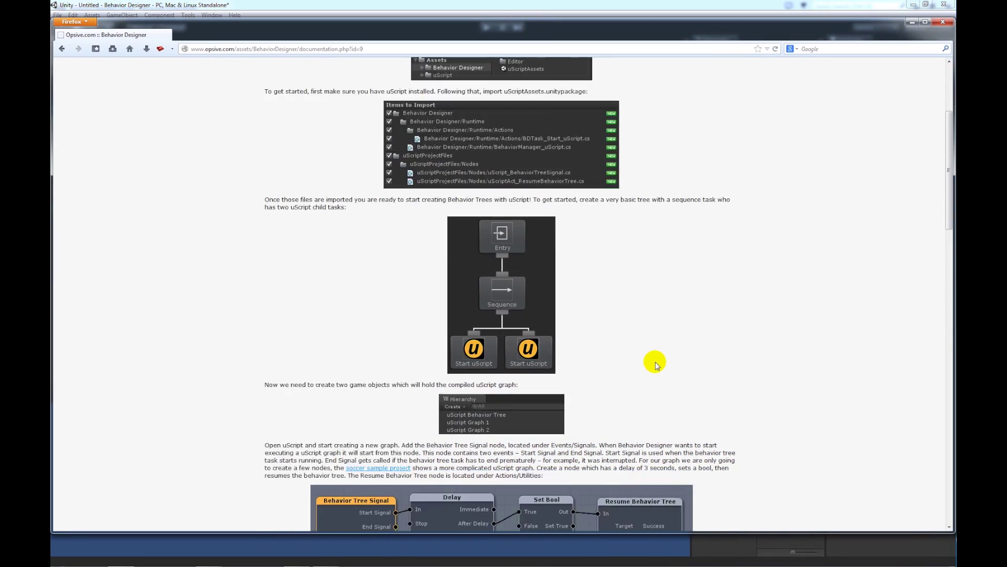
scroll(655, 364, down, 9)
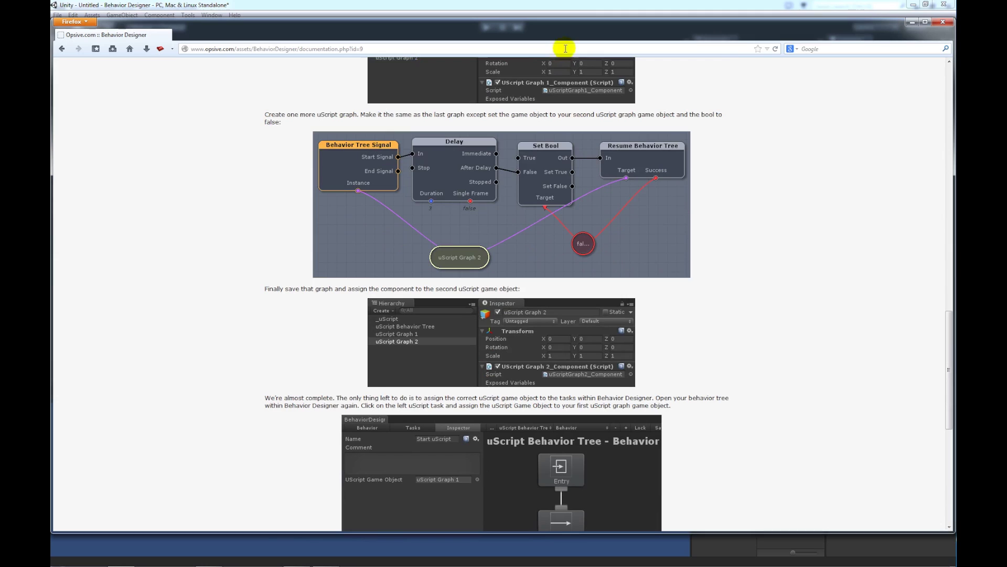
double_click(543, 24)
drag(680, 53, 956, 83)
Step: Import every item of the uScriptAssets package into the Unity project
click(908, 349)
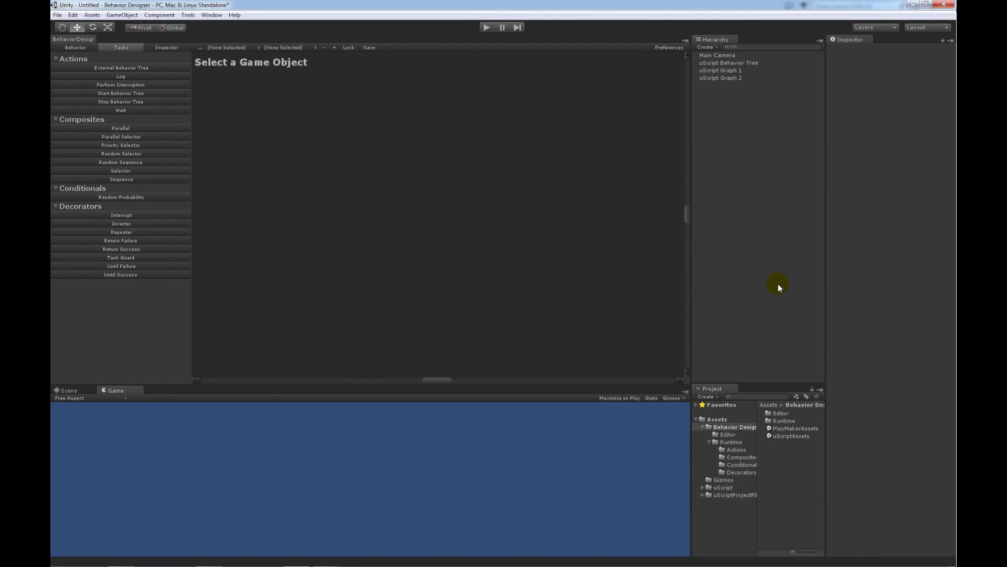
double_click(782, 437)
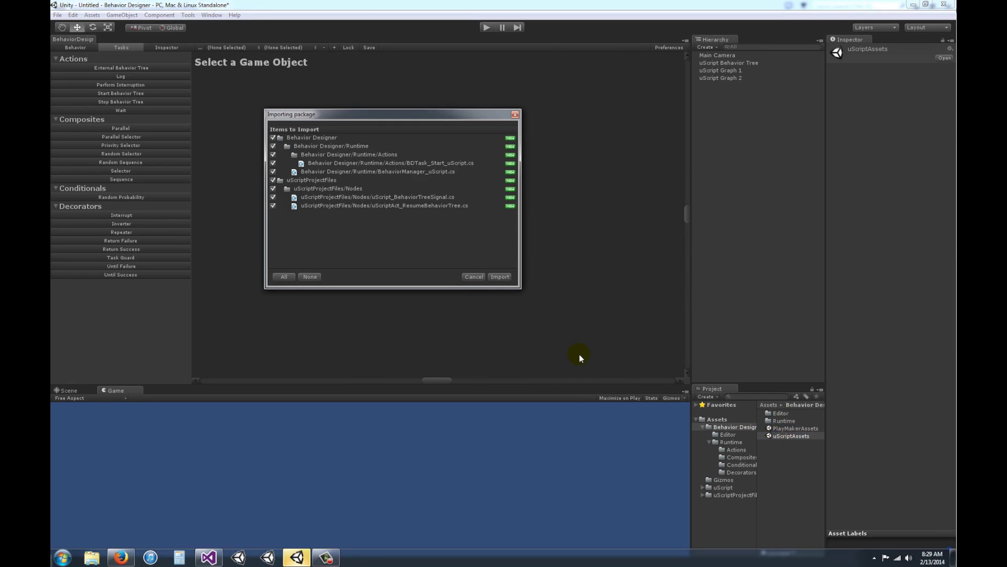
click(501, 277)
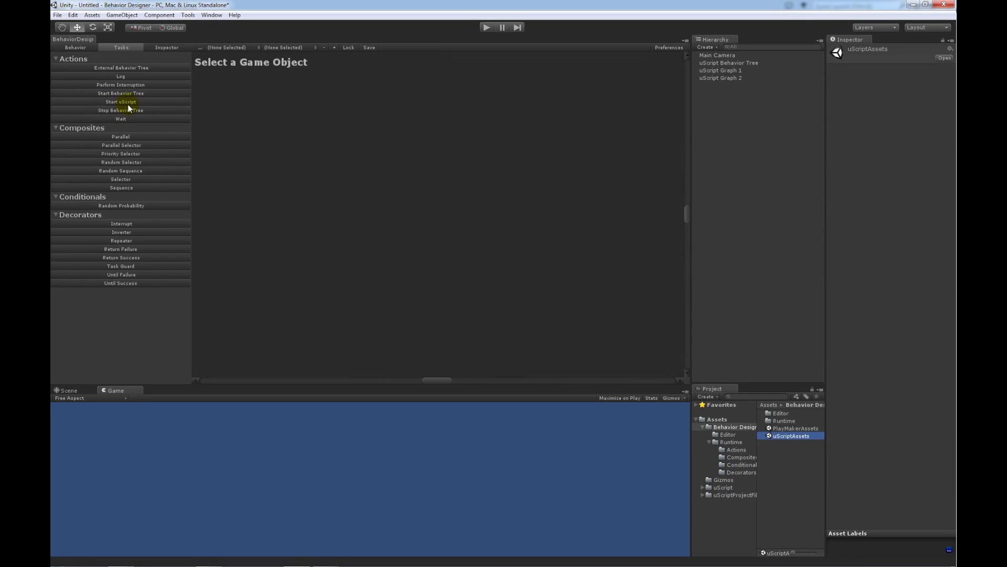
Step: On uScript Behavior Tree, connect a Sequence to two Start uScript tasks and inspect the first
click(749, 63)
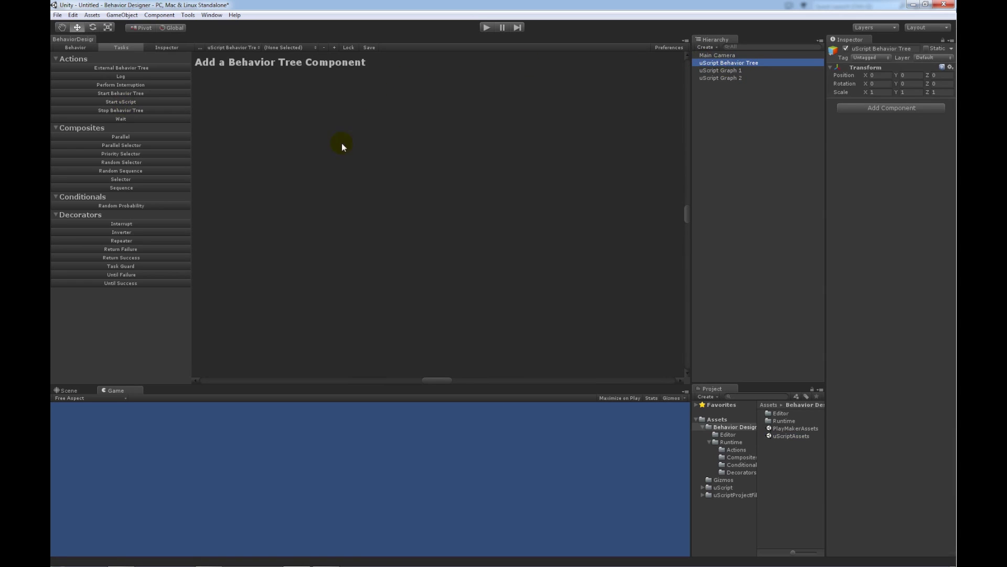
click(122, 187)
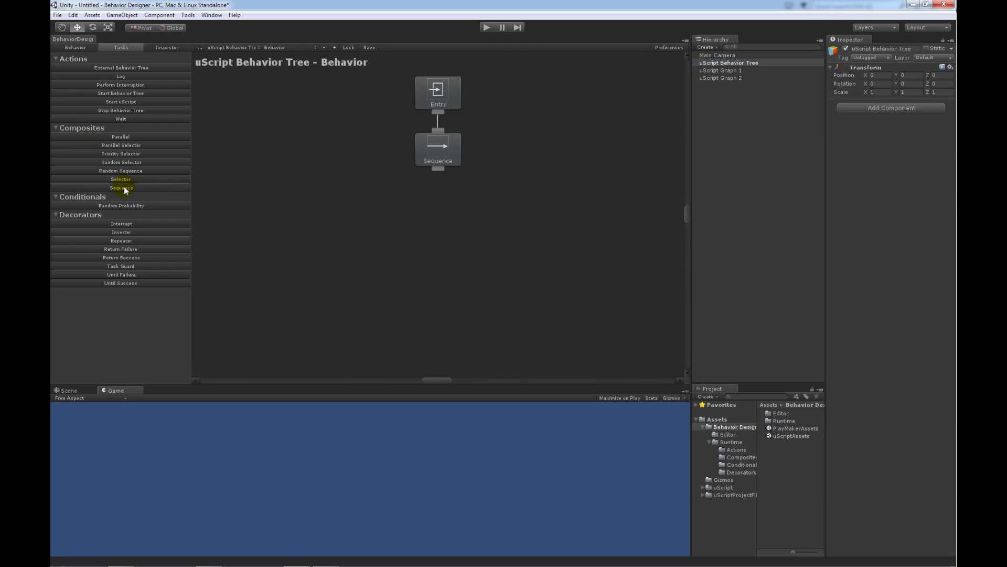
click(121, 102)
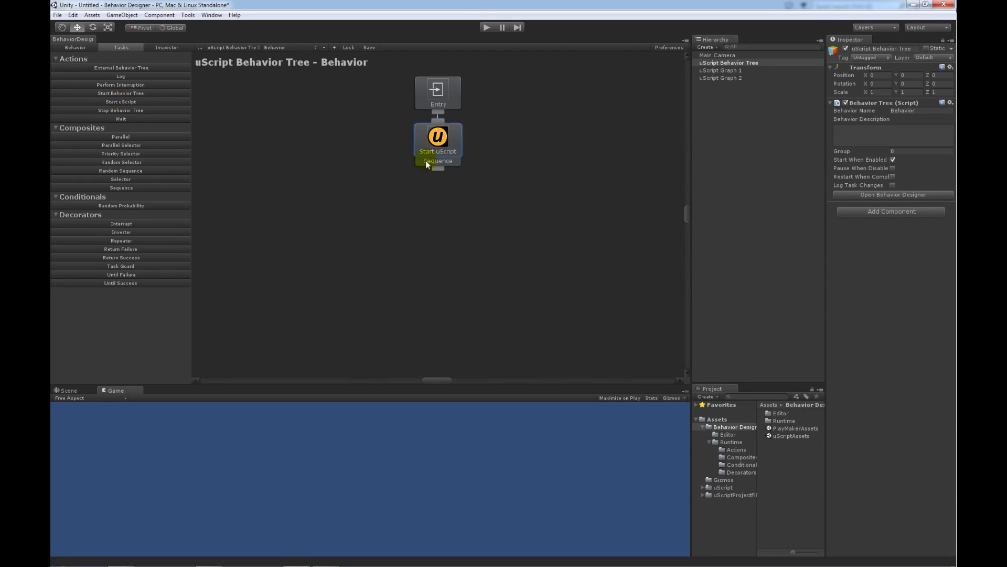
drag(428, 160, 407, 202)
drag(439, 152, 480, 213)
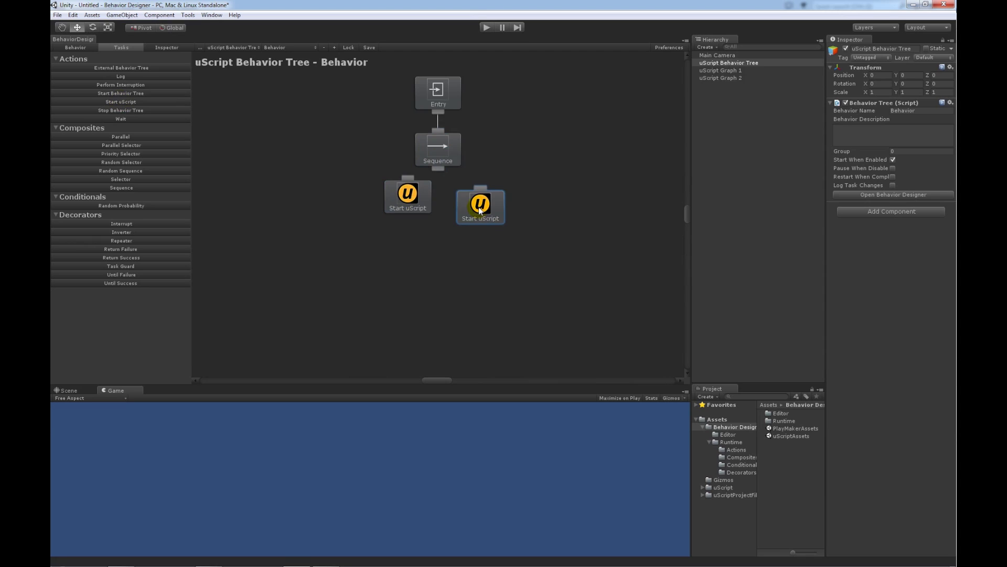
drag(417, 202, 415, 220)
drag(438, 169, 409, 213)
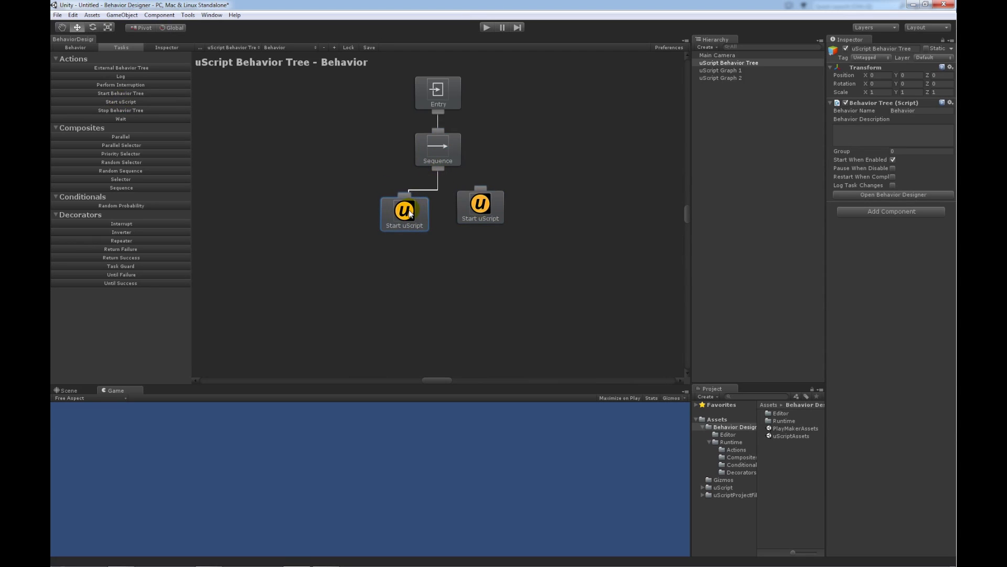
drag(436, 169, 481, 206)
click(167, 47)
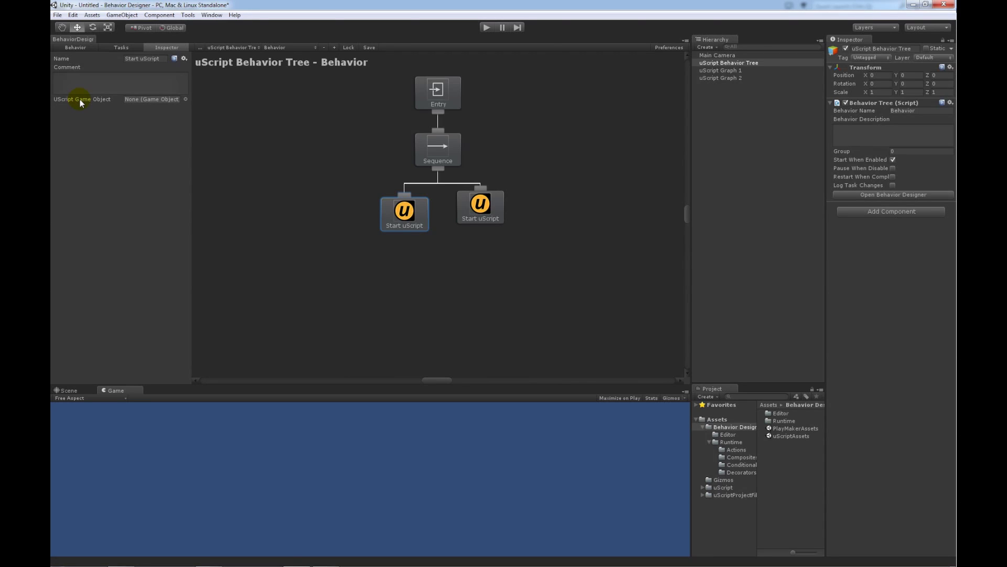
Step: Select uScript Graph 1 and launch the uScript Editor from Tools > Detox Studios
click(720, 71)
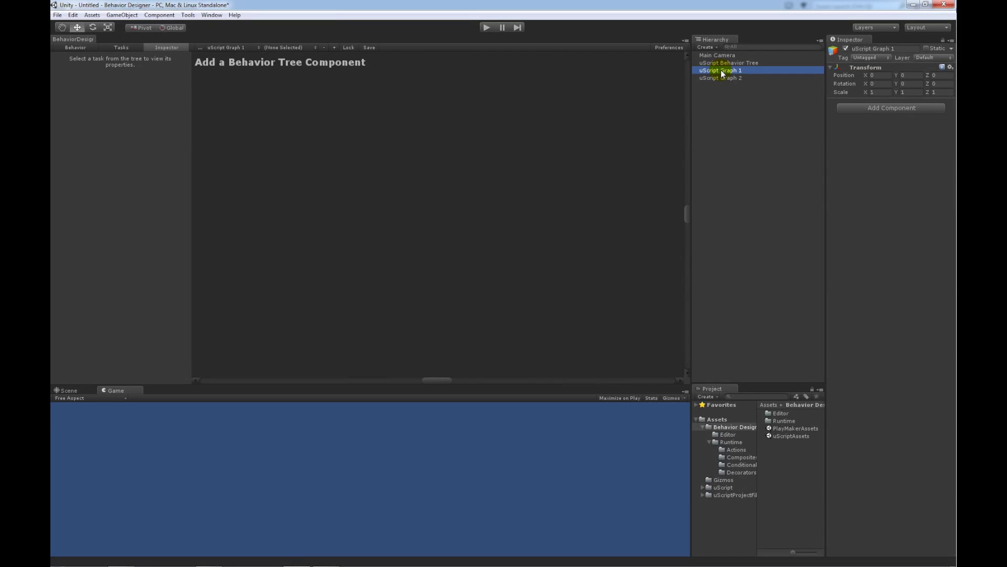
click(725, 78)
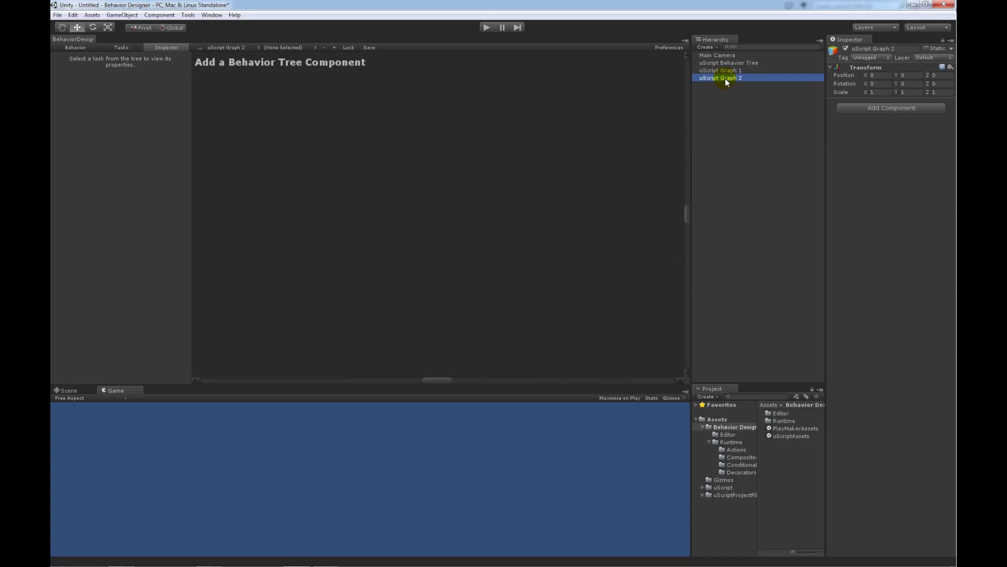
click(732, 70)
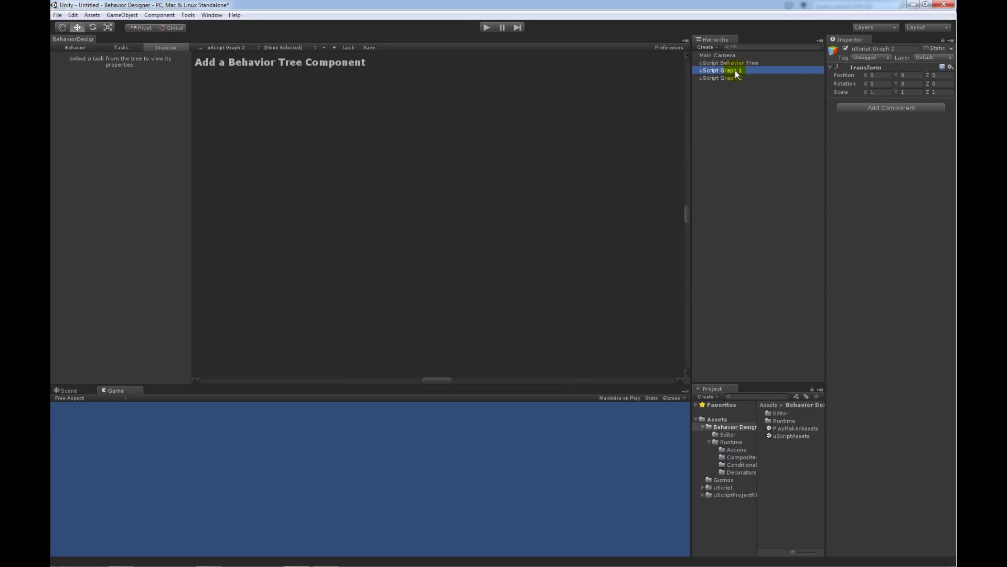
click(188, 15)
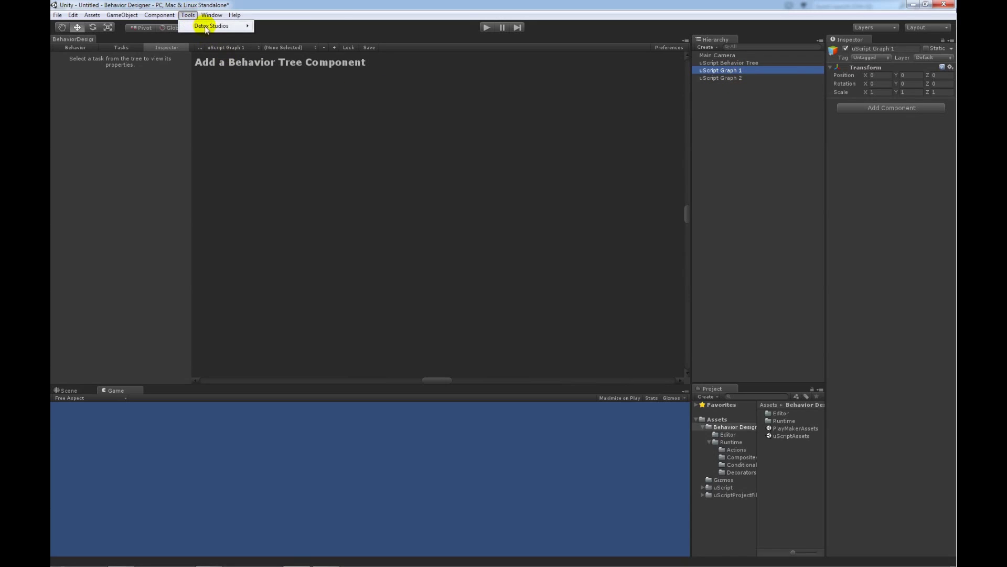
mouse_move(215, 25)
click(302, 28)
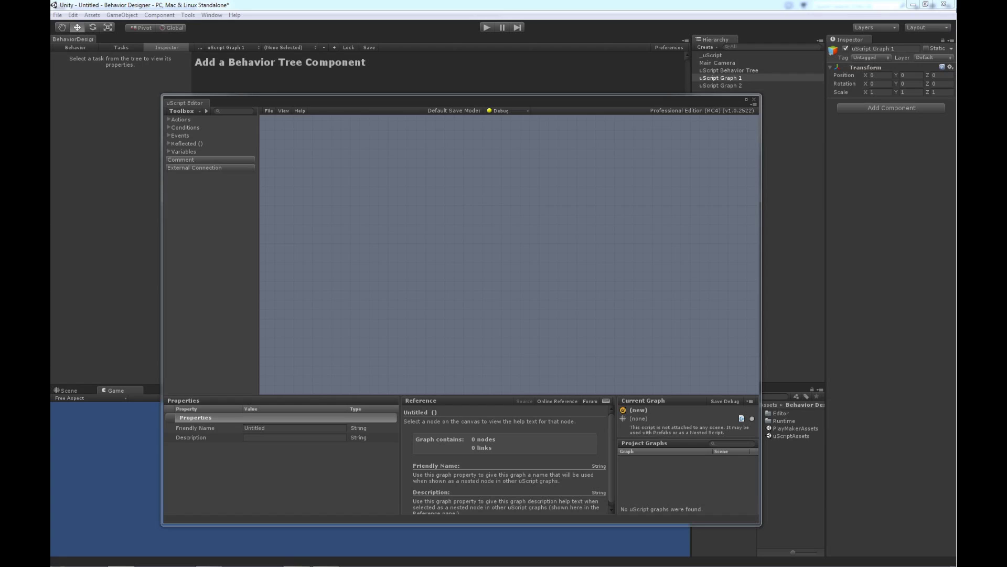
key(alt+Tab)
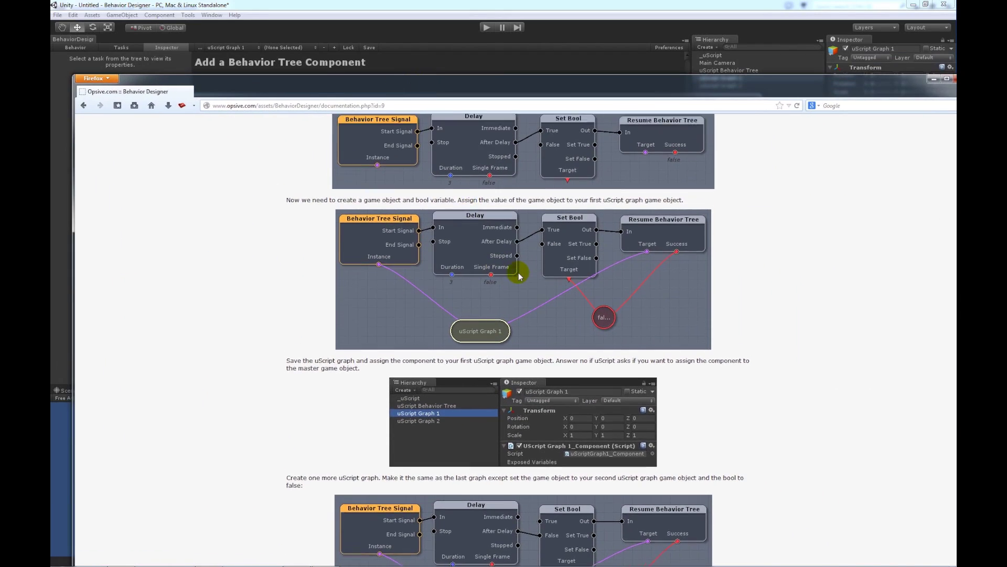
scroll(519, 277, up, 2)
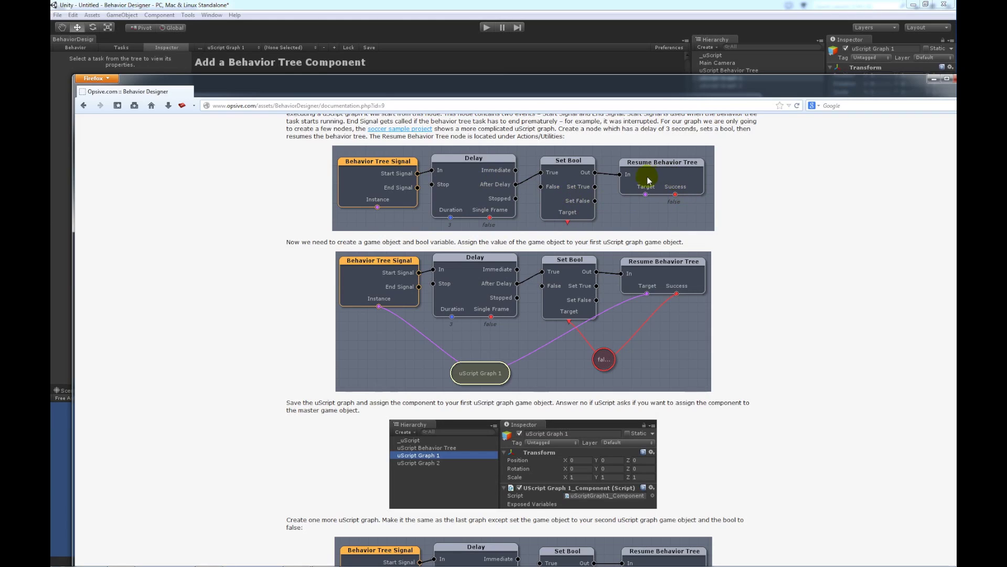
click(934, 78)
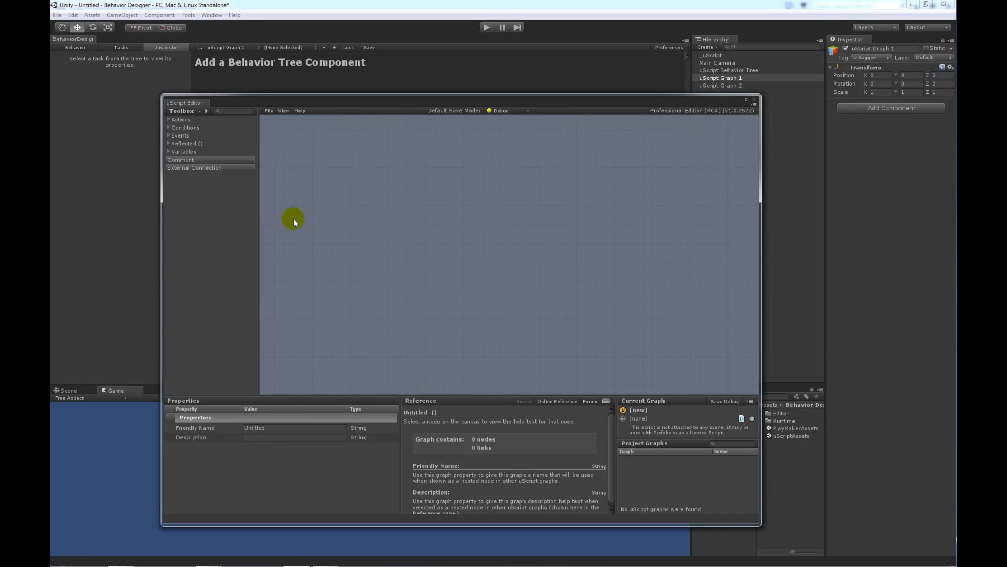
Step: Place a Behavior Tree Signal node from Add > Events > Signals onto the canvas
right_click(321, 229)
mouse_move(368, 232)
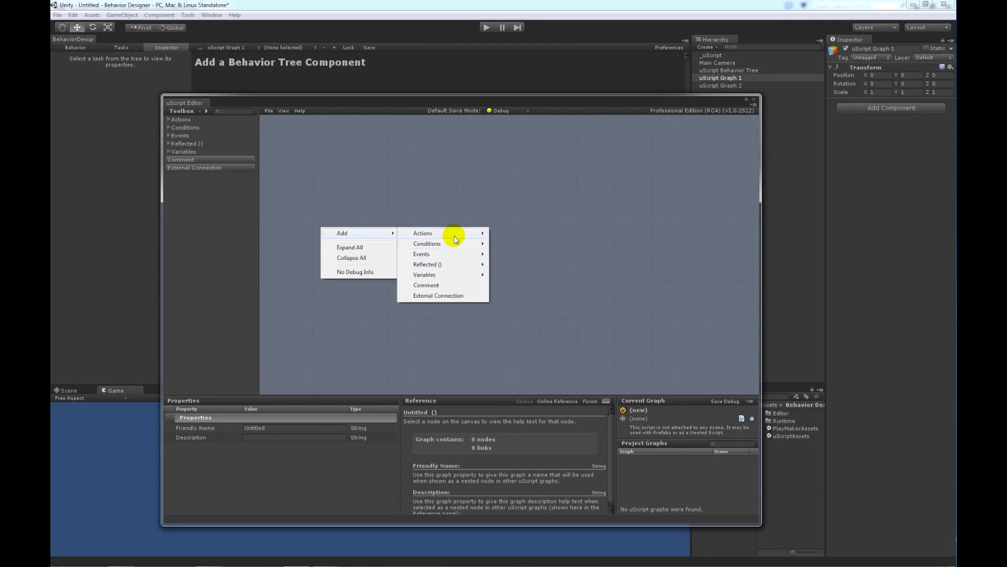
mouse_move(446, 254)
mouse_move(527, 359)
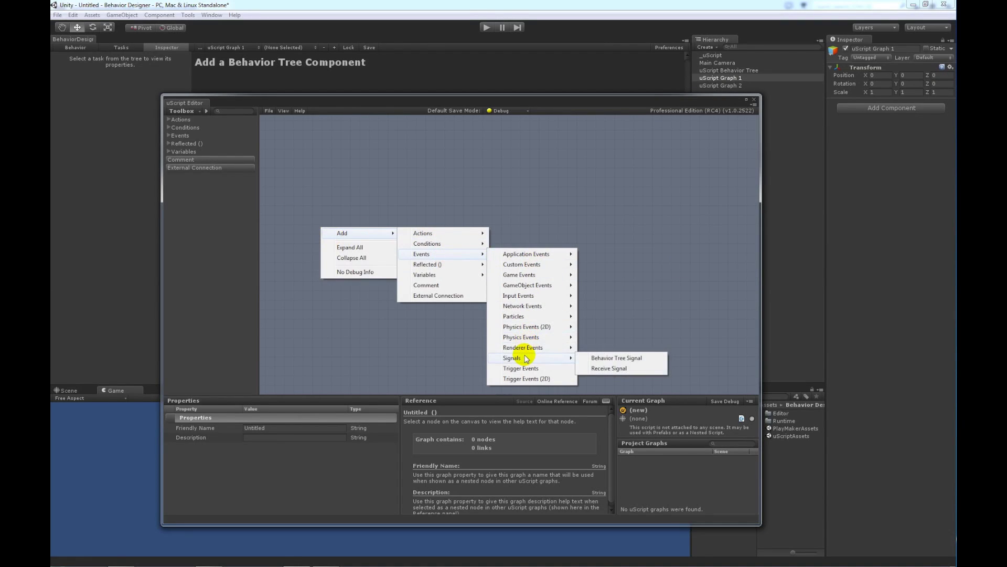
click(618, 358)
drag(389, 259, 374, 248)
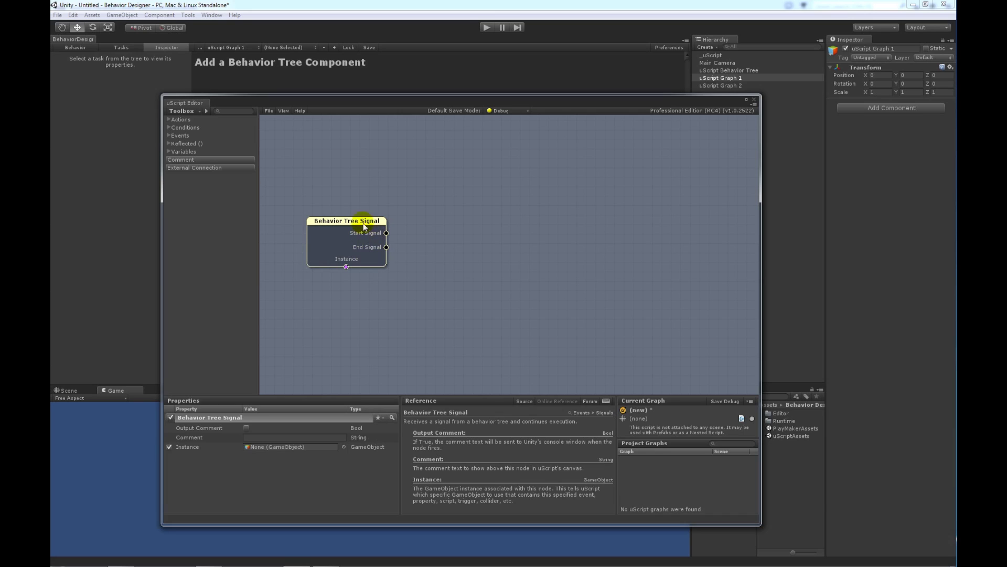
click(438, 265)
Step: Add a Delay node with Duration 3, driven by the Start Signal
right_click(438, 265)
mouse_move(464, 270)
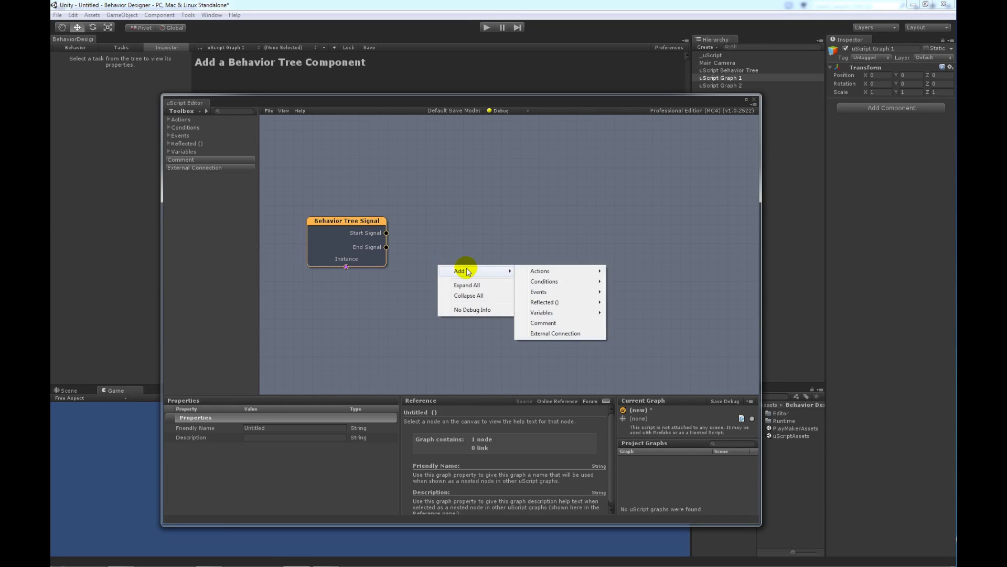
mouse_move(547, 270)
mouse_move(628, 468)
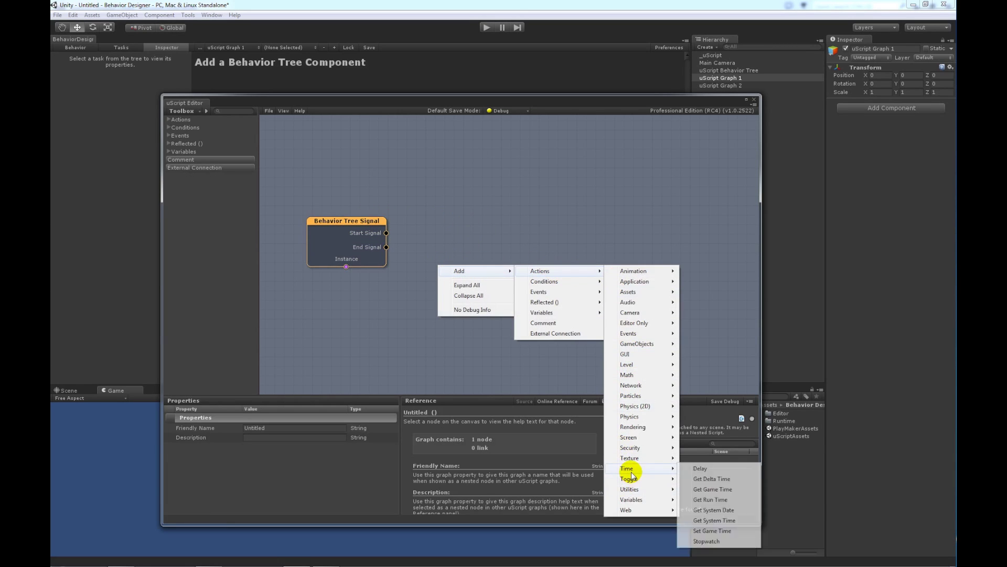
click(704, 469)
drag(470, 301, 450, 263)
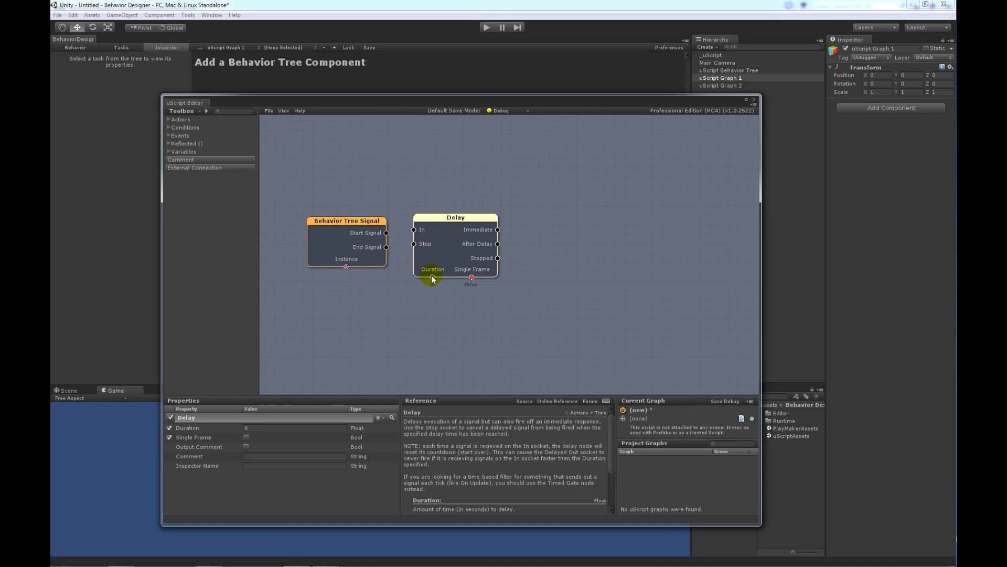
click(211, 428)
text(3)
drag(386, 232, 415, 231)
Step: Add a Set Bool node and wire After Delay into its True input
right_click(521, 260)
mouse_move(538, 266)
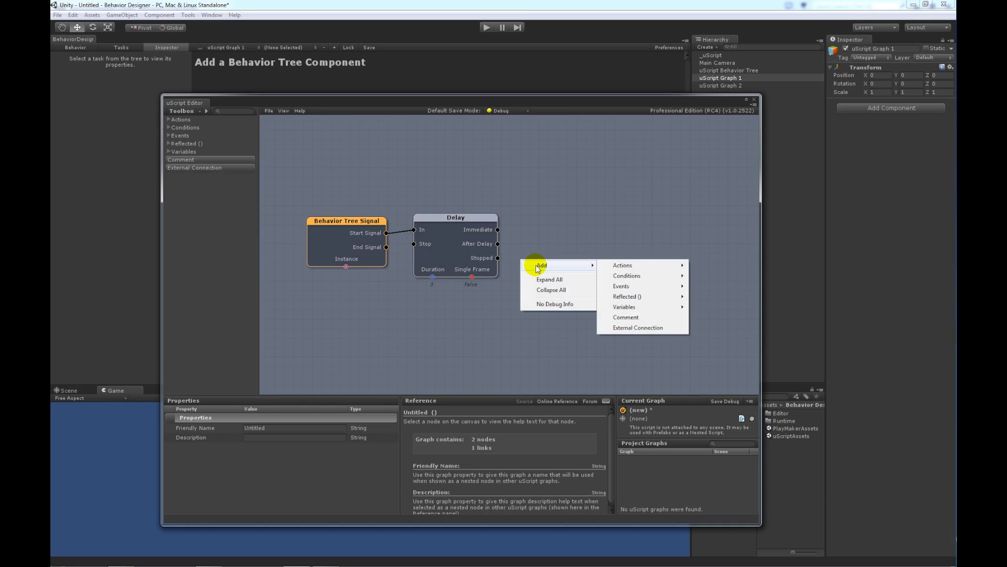
mouse_move(648, 265)
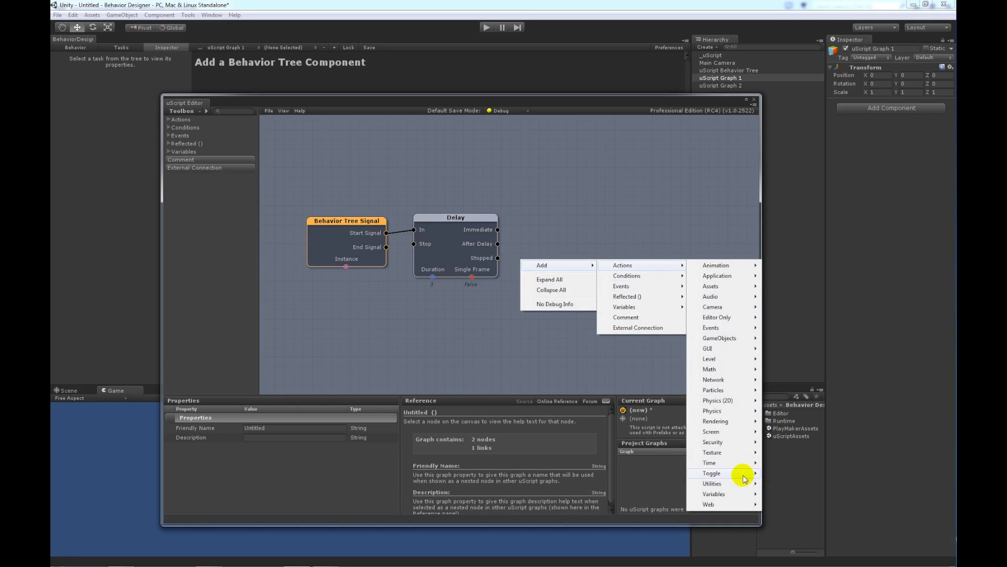
mouse_move(729, 494)
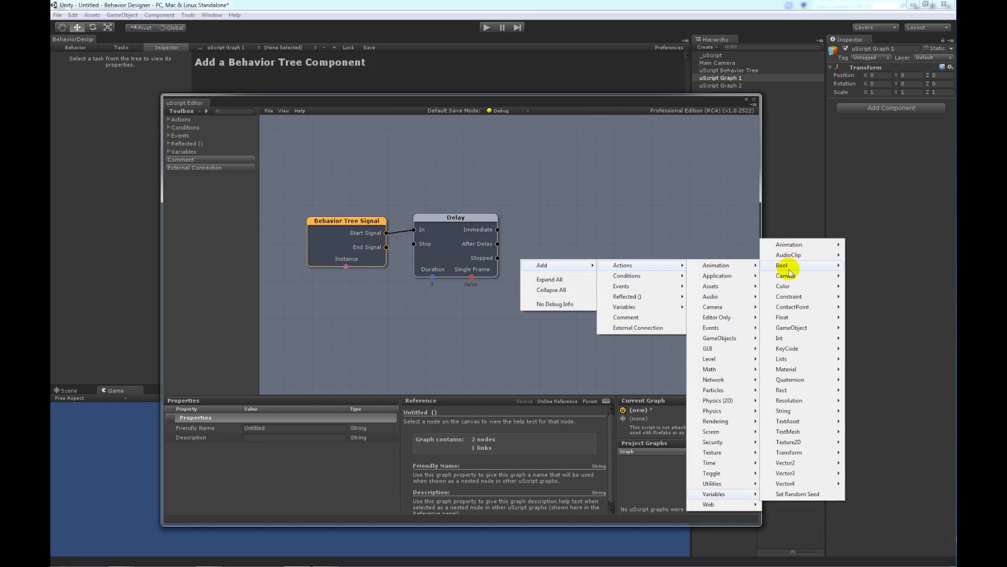
mouse_move(792, 269)
click(863, 265)
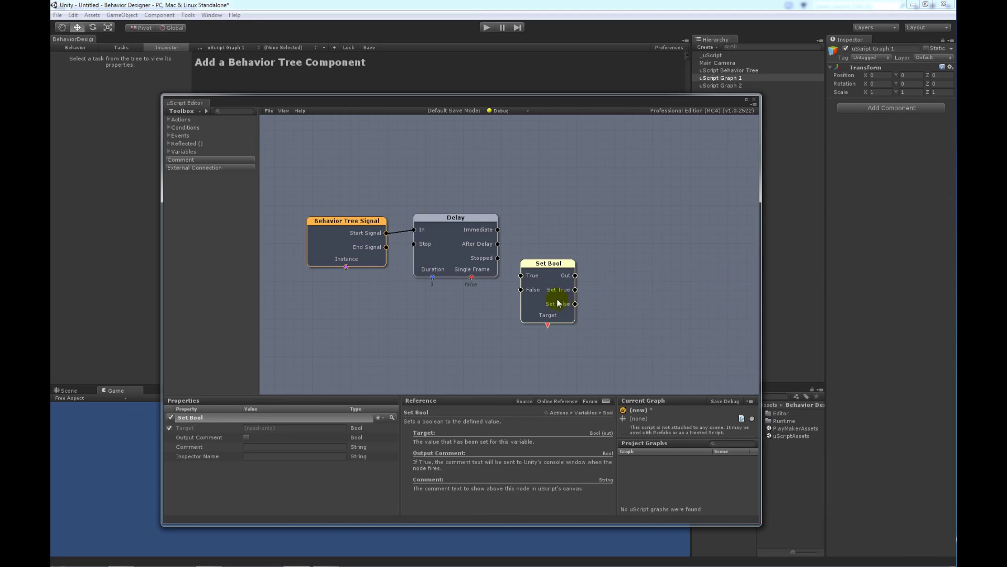
drag(559, 303, 570, 257)
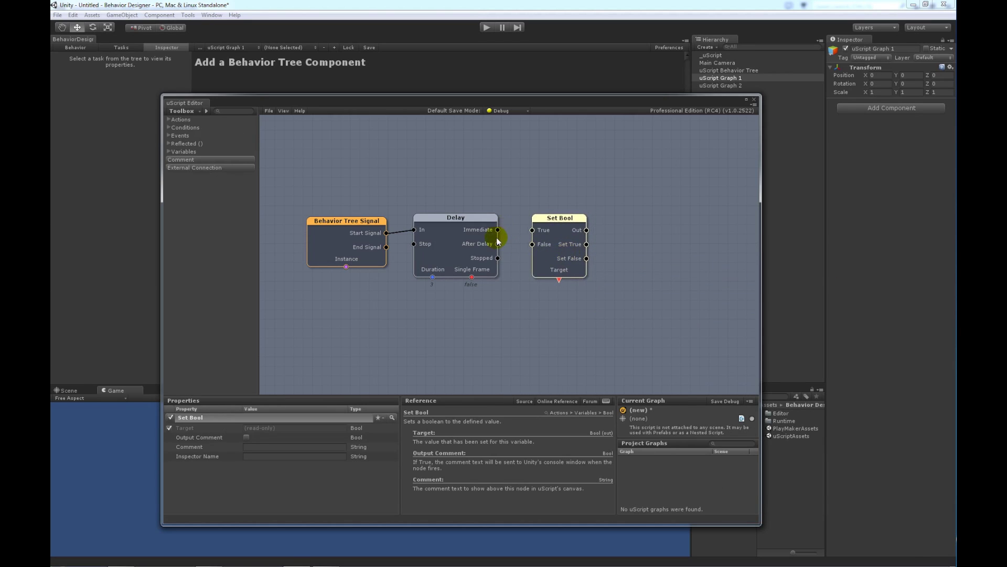
drag(498, 243, 532, 231)
Step: Place a Resume Behavior Tree node beside Set Bool, fed by Set Bool's Out
right_click(599, 299)
mouse_move(622, 305)
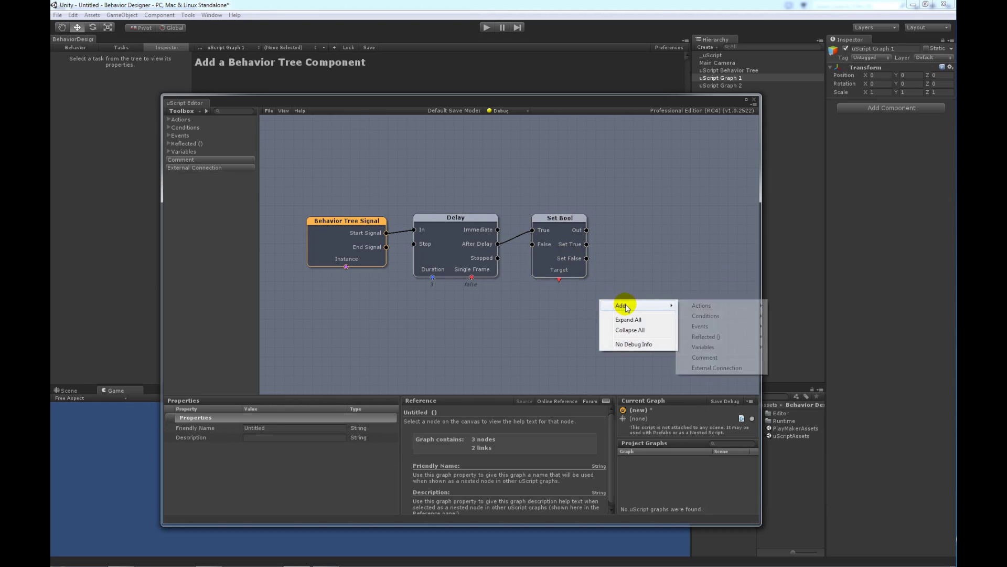
mouse_move(701, 310)
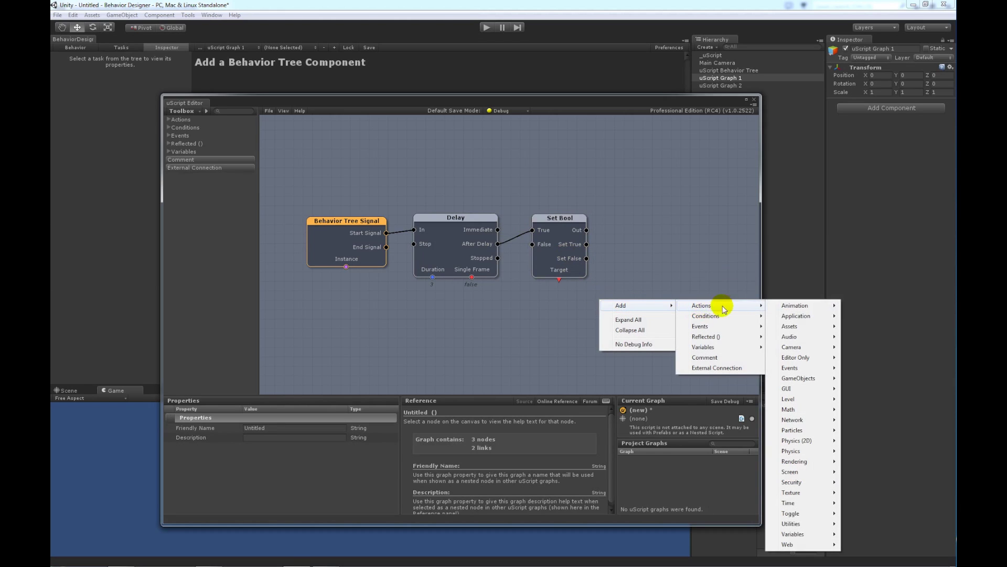
mouse_move(802, 525)
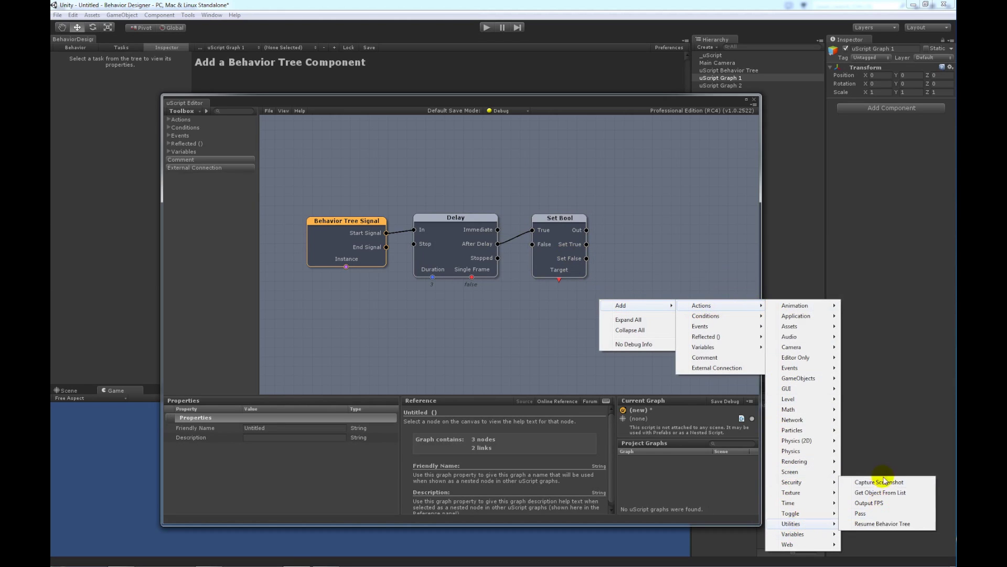
click(884, 523)
drag(632, 327, 642, 244)
drag(586, 230, 610, 234)
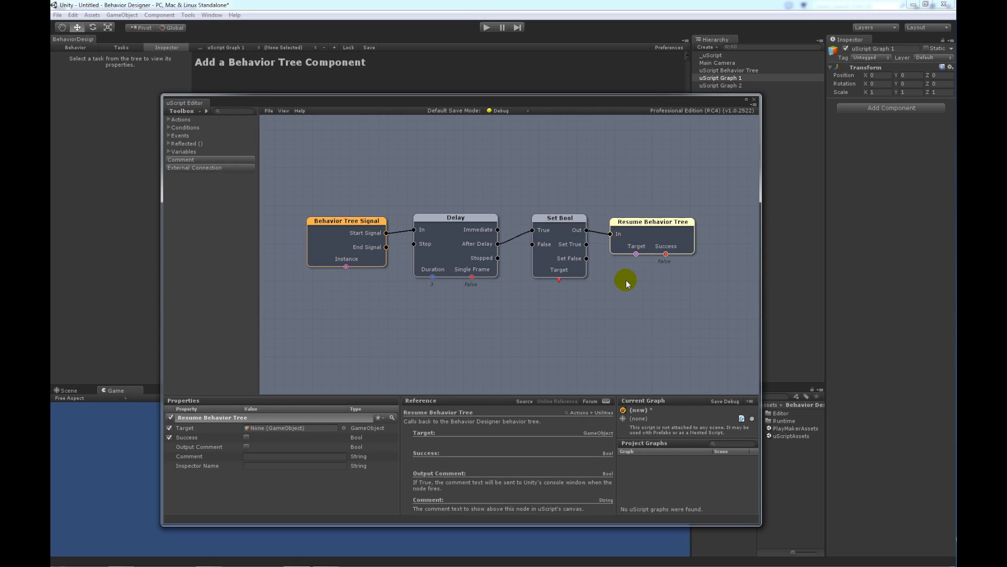
Step: Add a false Bool variable linked to Set Bool's Target and Resume Behavior Tree's Success
right_click(585, 304)
mouse_move(629, 310)
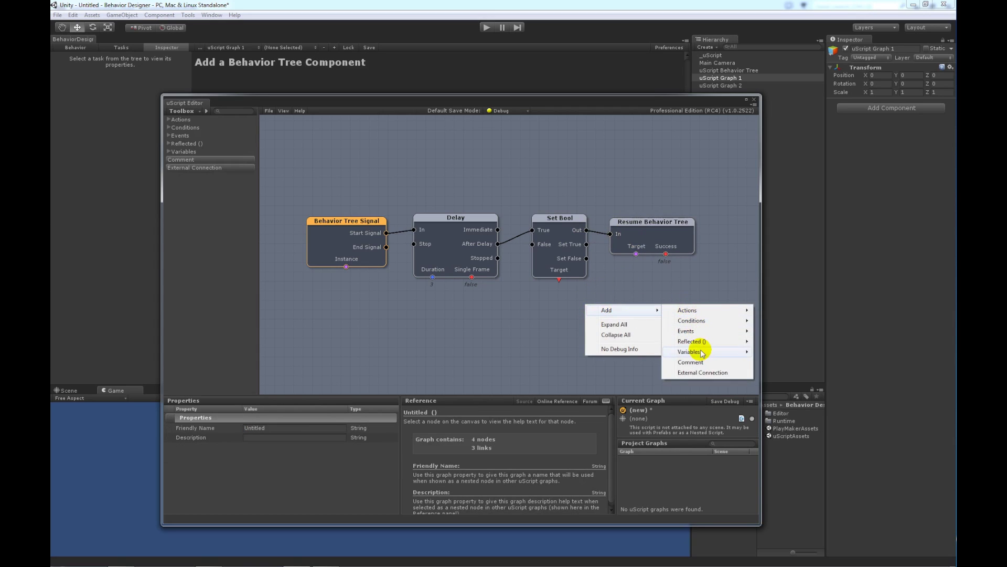
mouse_move(702, 353)
click(799, 372)
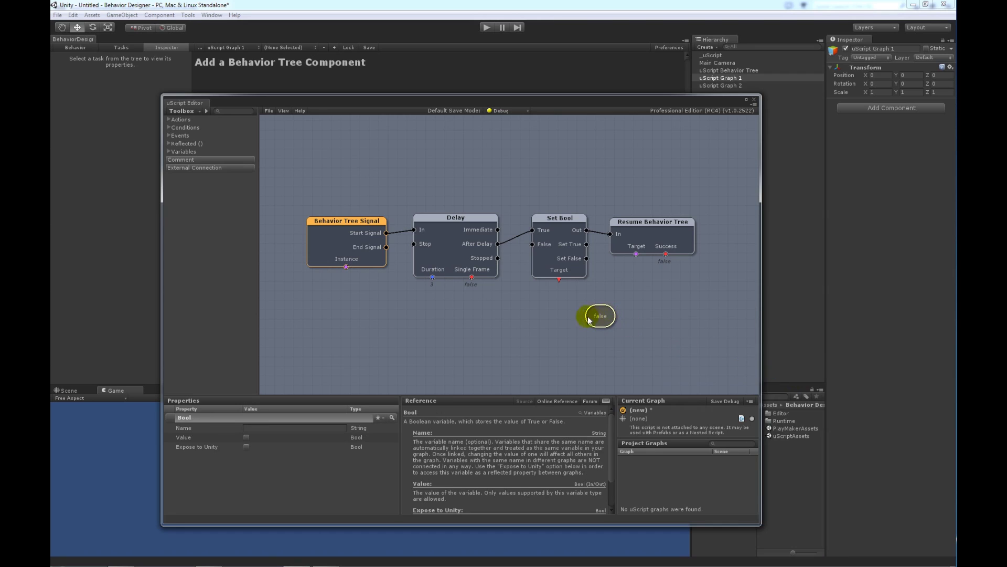
click(560, 281)
drag(559, 283, 600, 313)
drag(666, 254, 609, 306)
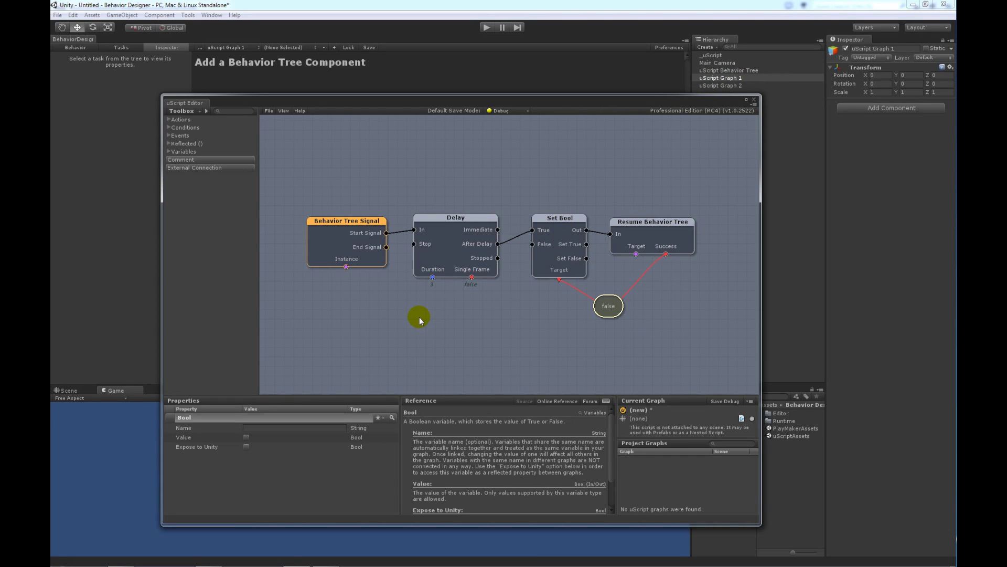
Step: Add a uScript Graph 1 GameObject variable linked to the signal's Instance and Resume's Target
right_click(455, 316)
mouse_move(521, 325)
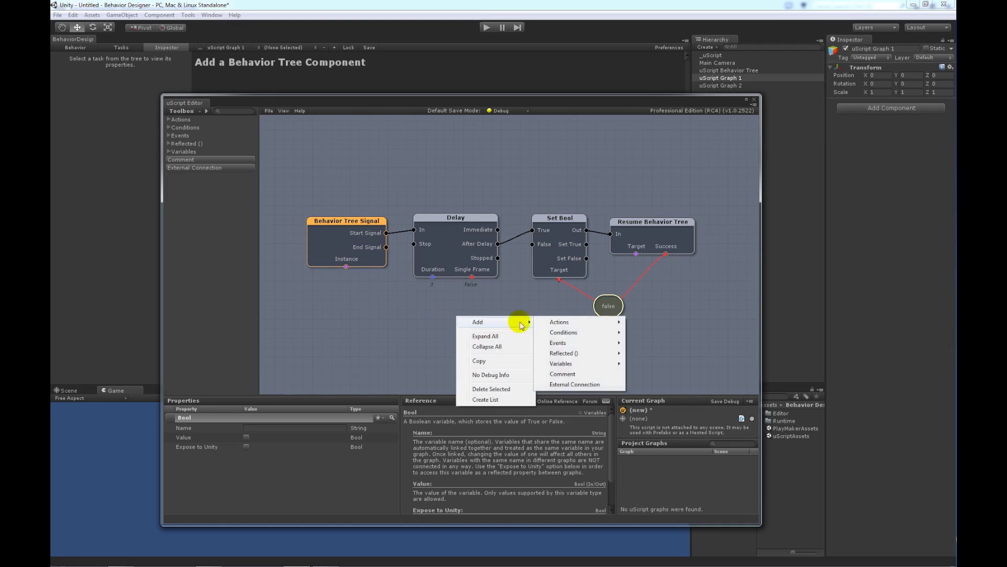
mouse_move(586, 366)
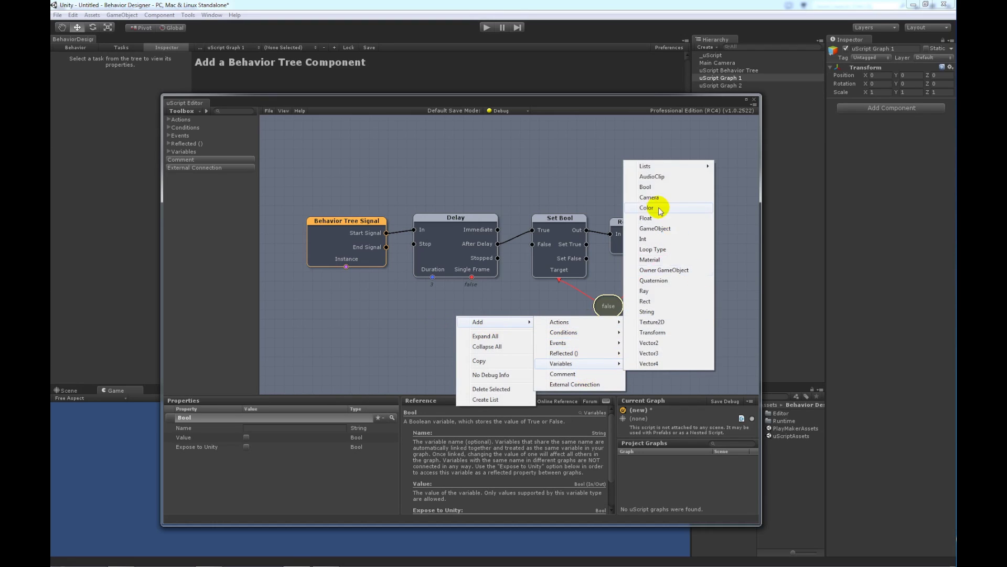
click(655, 228)
drag(489, 328, 457, 331)
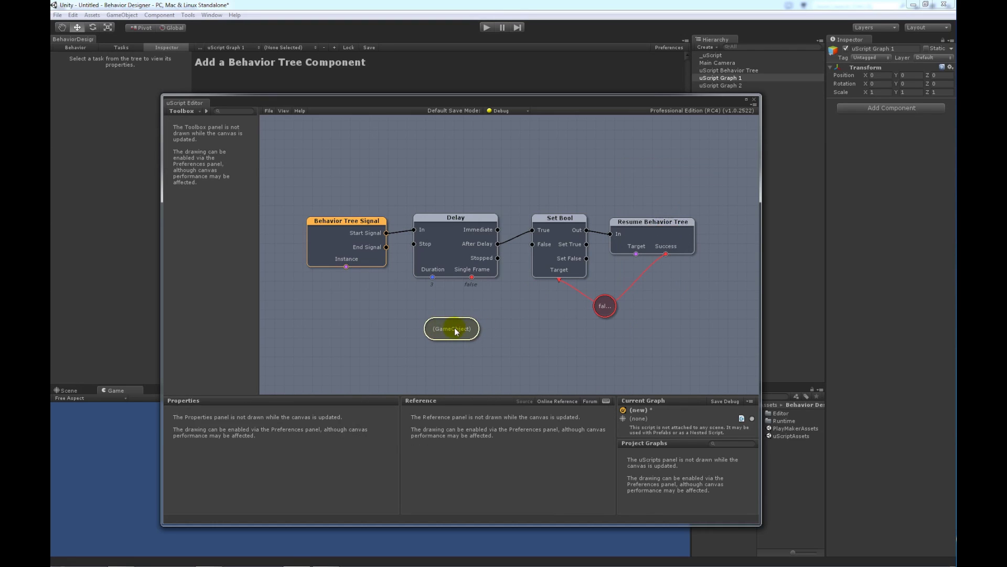
drag(346, 266, 463, 332)
drag(636, 254, 465, 329)
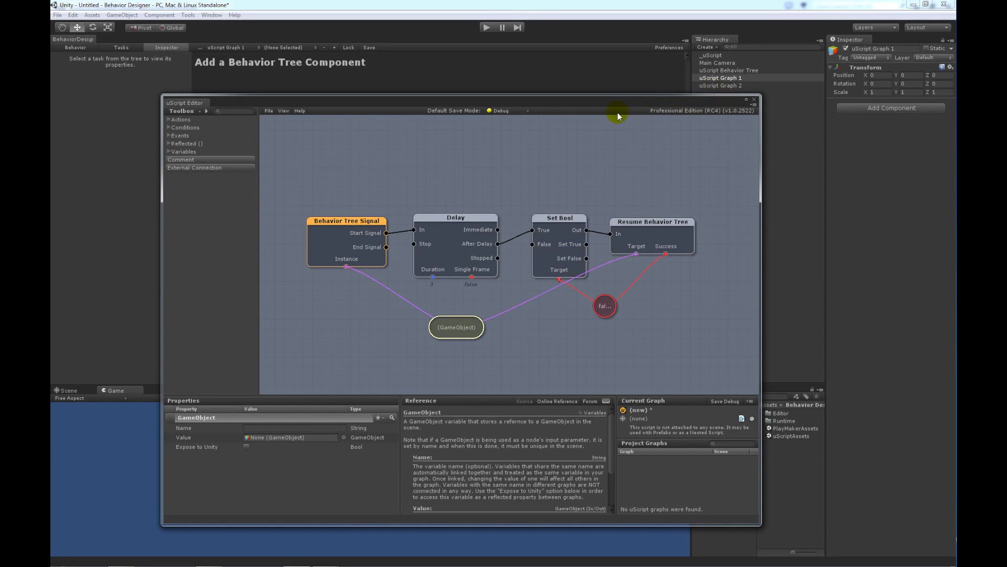
drag(717, 78, 456, 325)
Step: Save the graph as 'success' without assigning it to a master object
click(270, 114)
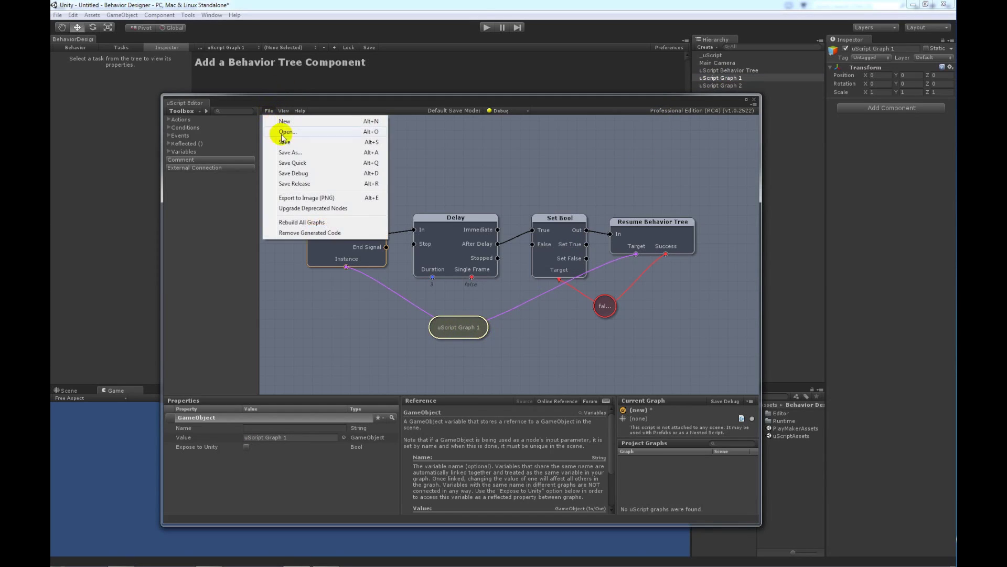
click(285, 145)
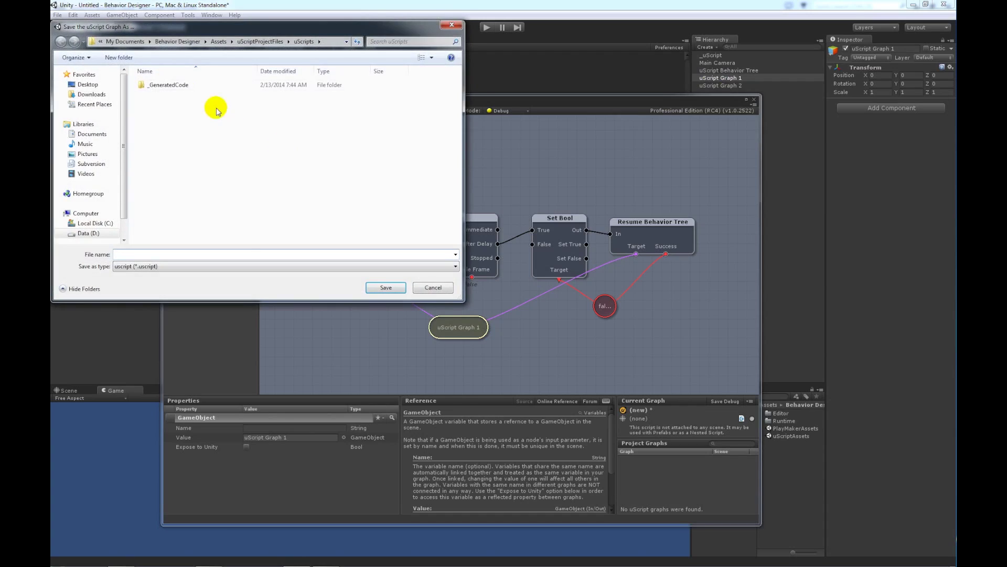
text(success)
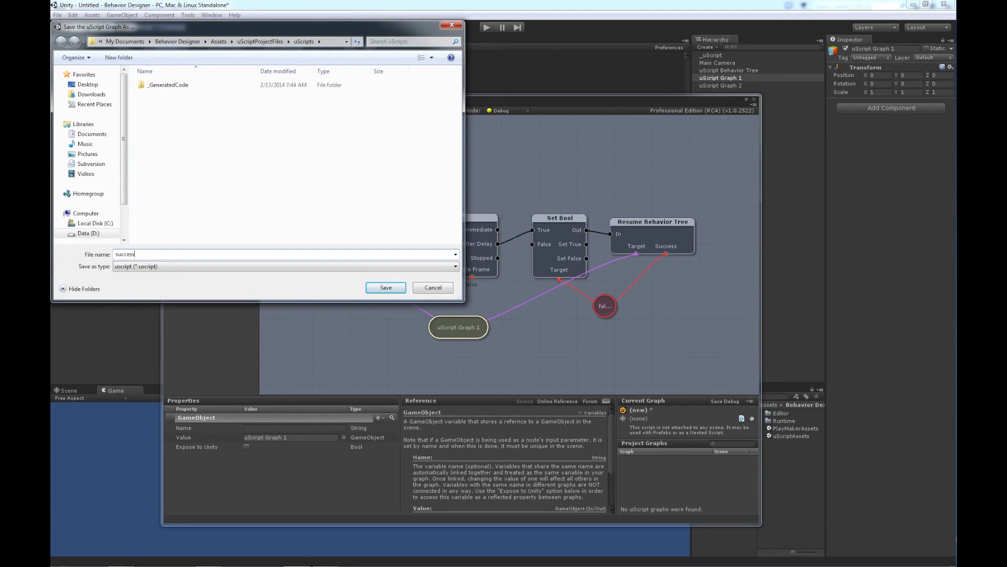
click(387, 287)
click(568, 312)
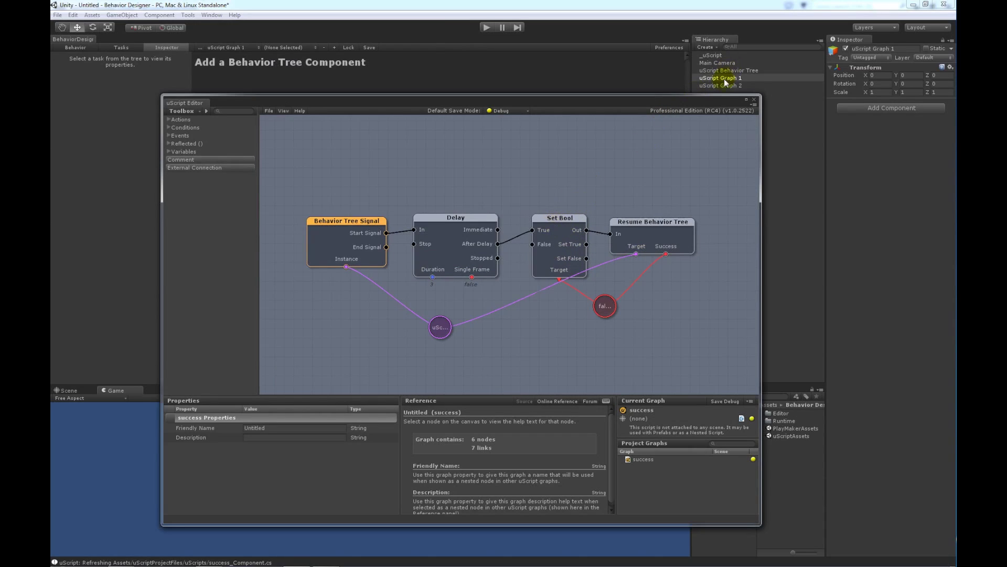
Step: Rewire After Delay to Set Bool's False input and remove the old True link
click(442, 326)
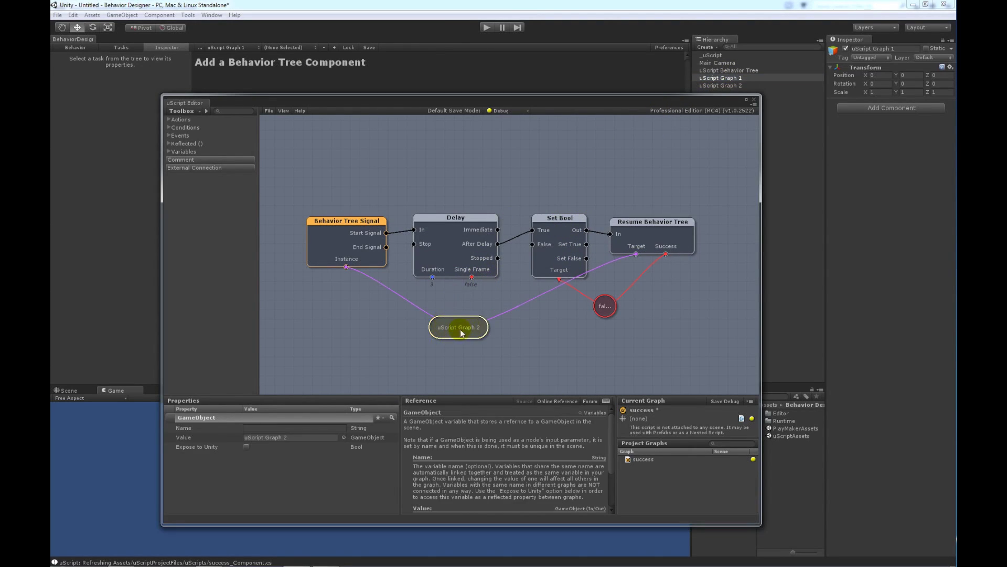
drag(498, 244, 534, 247)
click(519, 240)
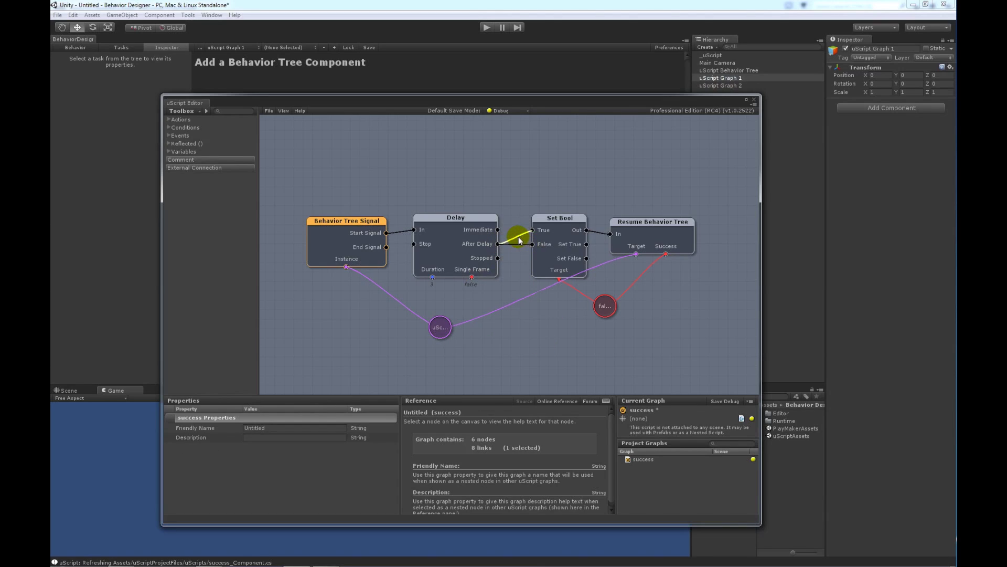
key(Delete)
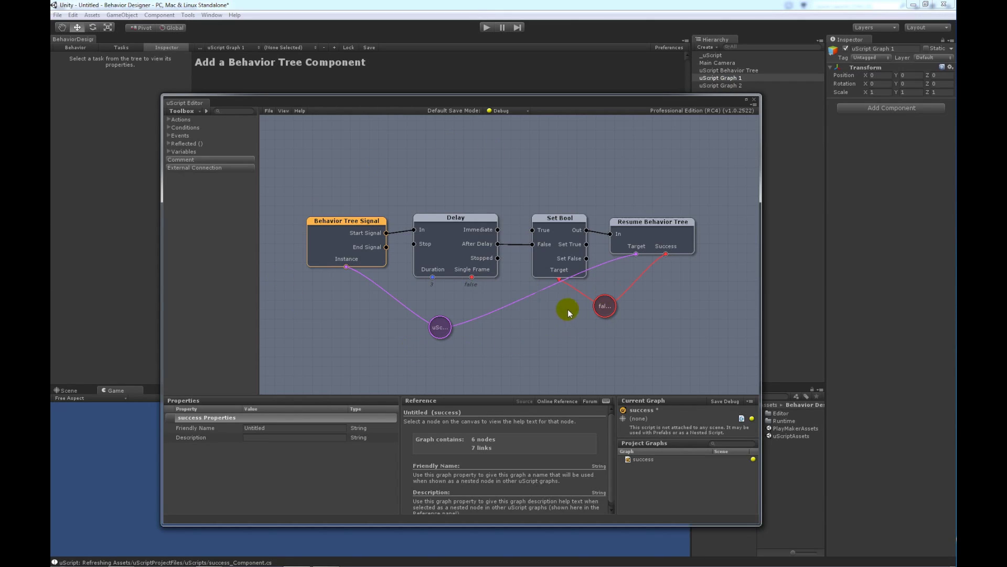
Step: Save the graph as 'failure' without assigning it to a master object
click(268, 112)
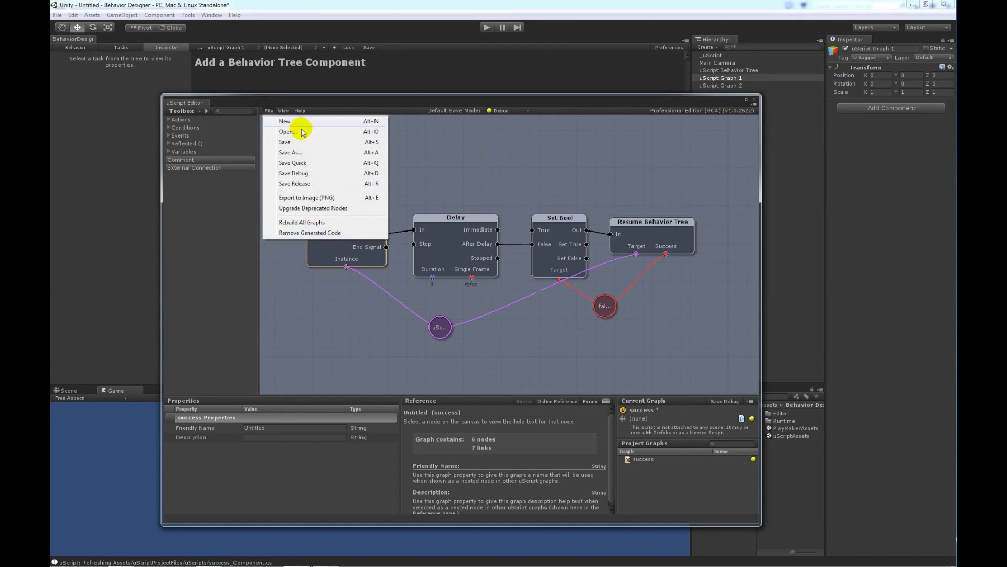
click(304, 152)
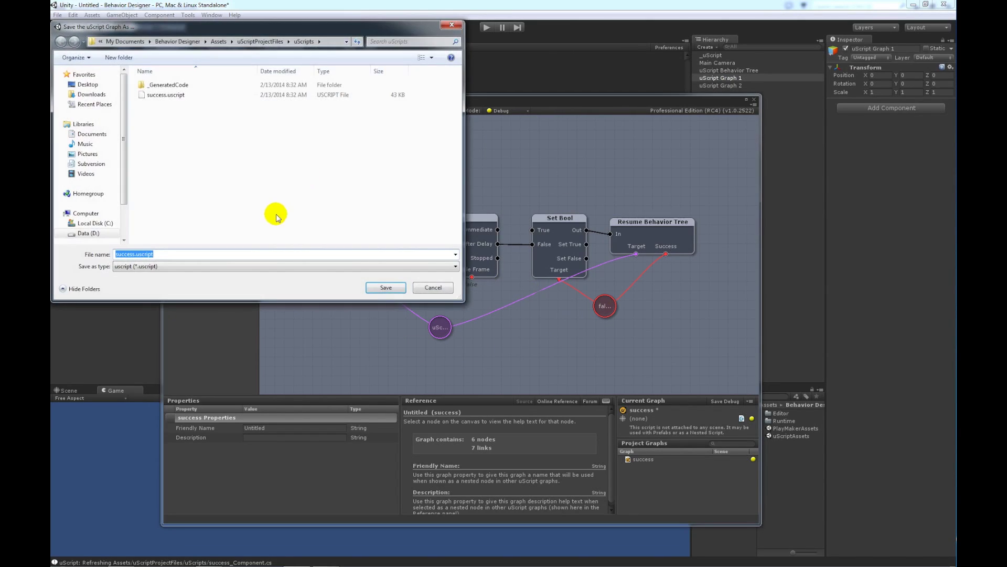
text(failure)
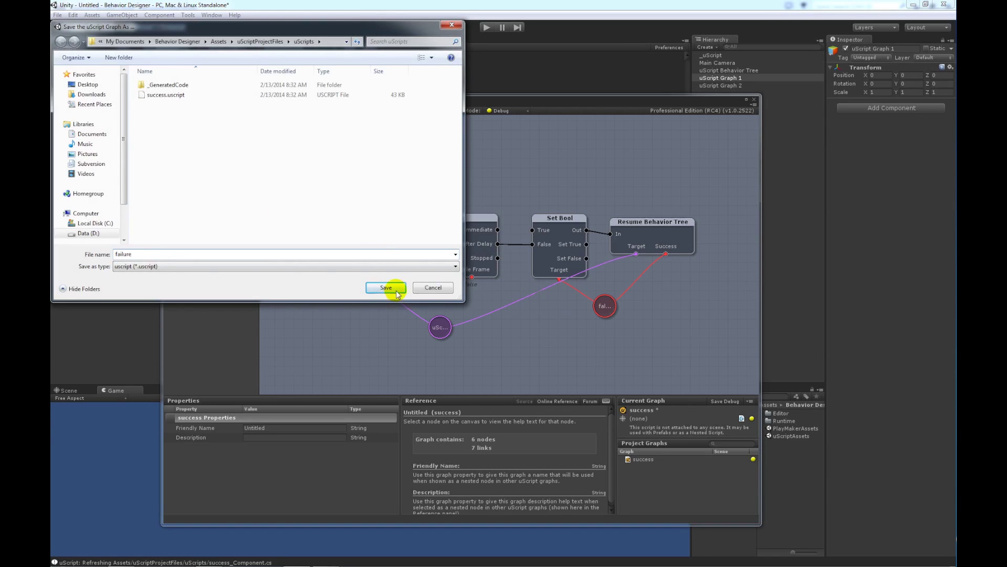
click(387, 287)
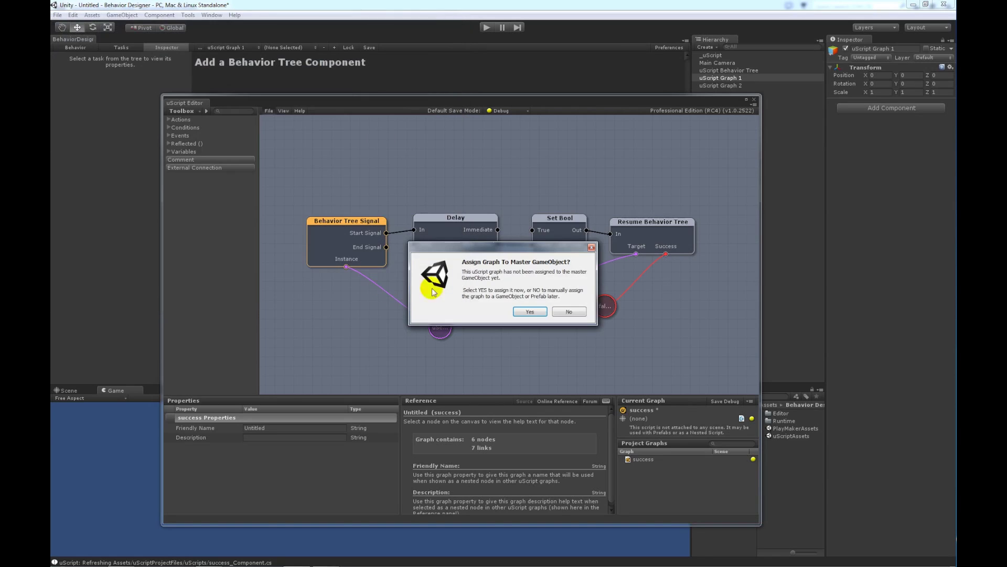
click(569, 311)
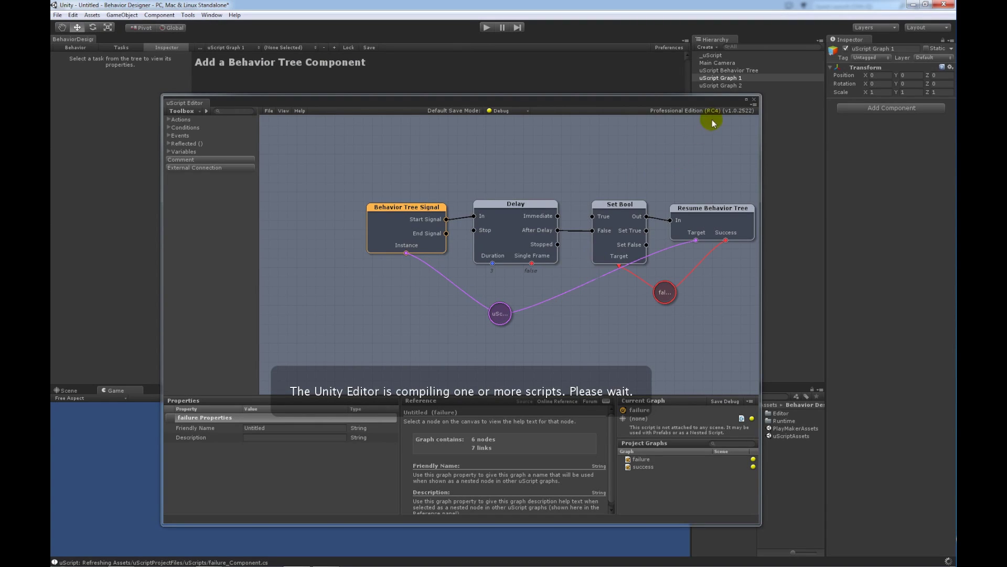
Step: Attach success_Component to uScript Graph 1 and failure_Component to uScript Graph 2
click(755, 101)
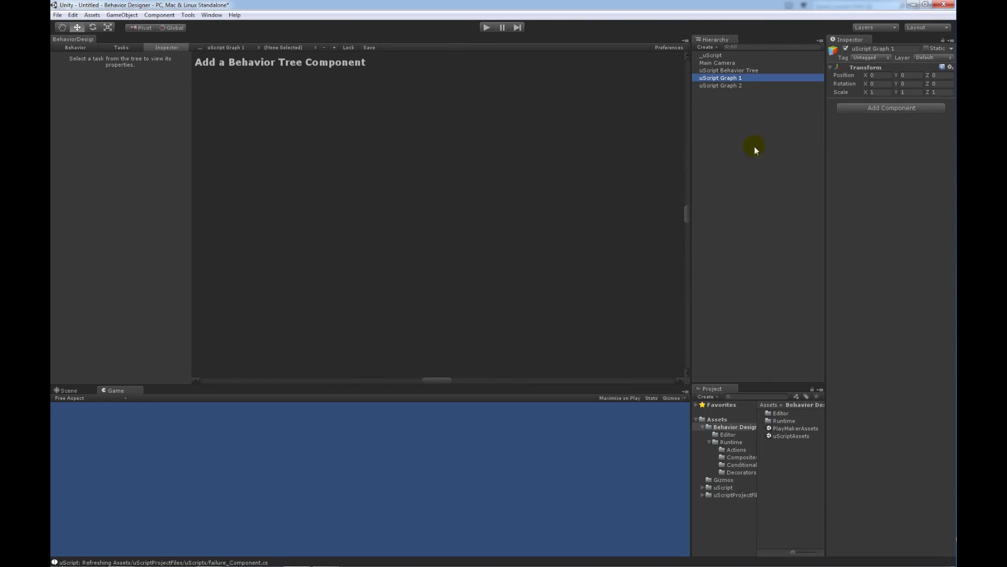
click(704, 496)
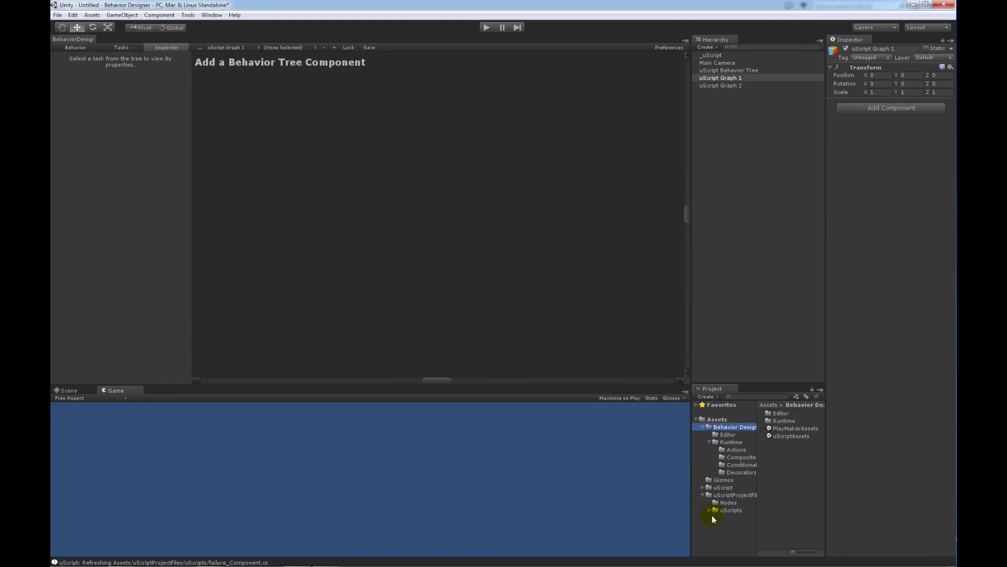
click(729, 517)
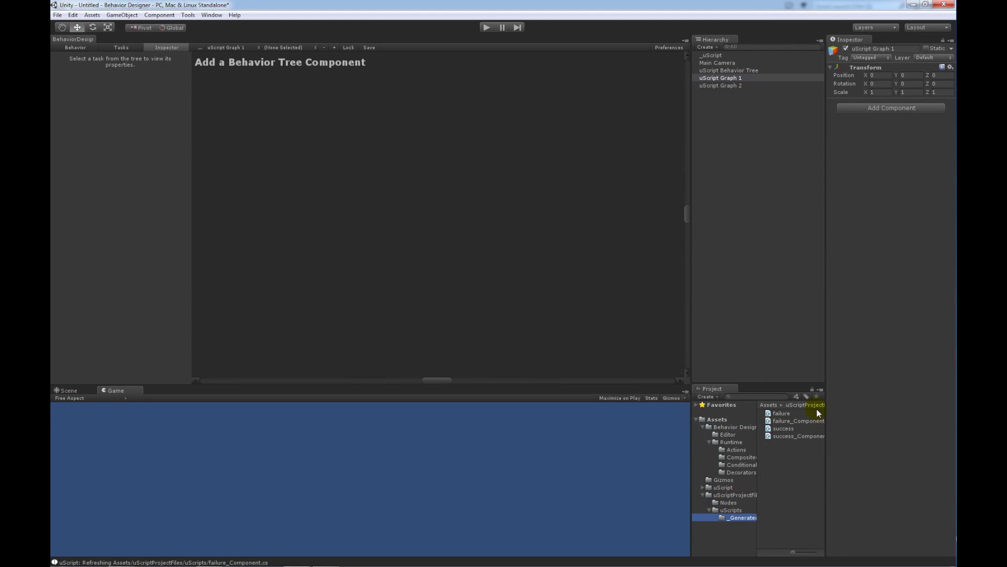
drag(798, 439, 728, 85)
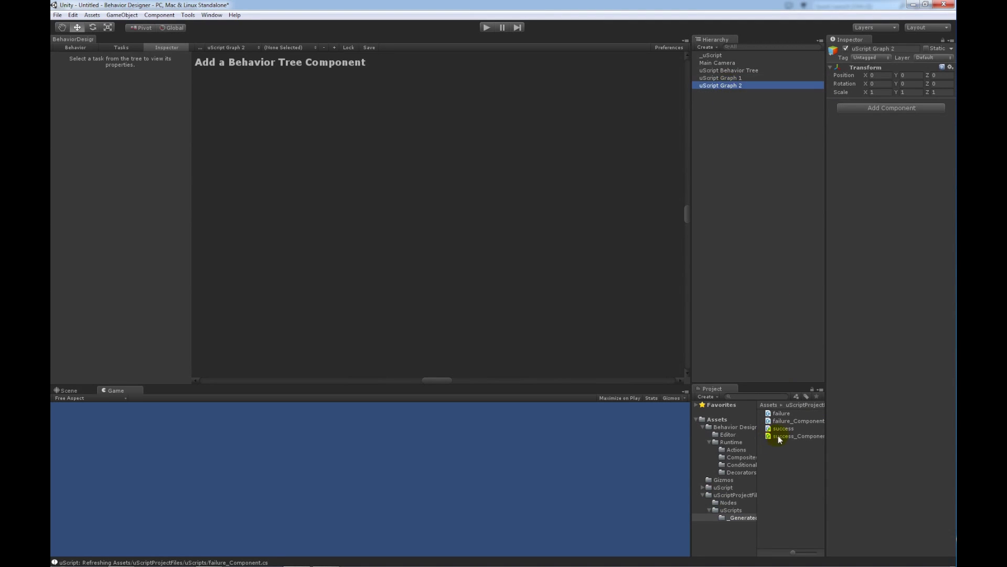
drag(790, 420, 887, 207)
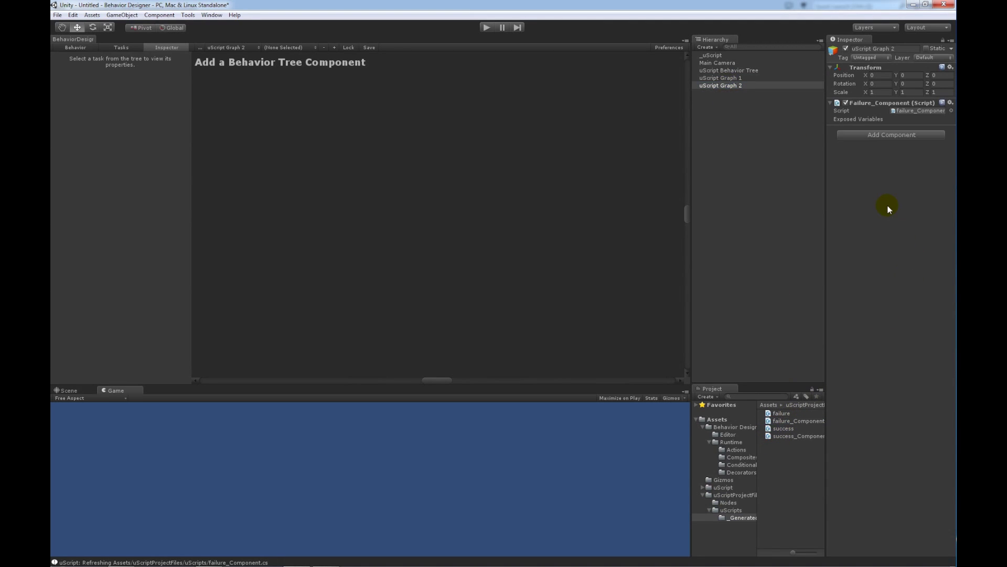
Step: On the uScript Behavior Tree, assign uScript Graph 1 to the left Start uScript task and uScript Graph 2 to the right
click(733, 71)
click(412, 222)
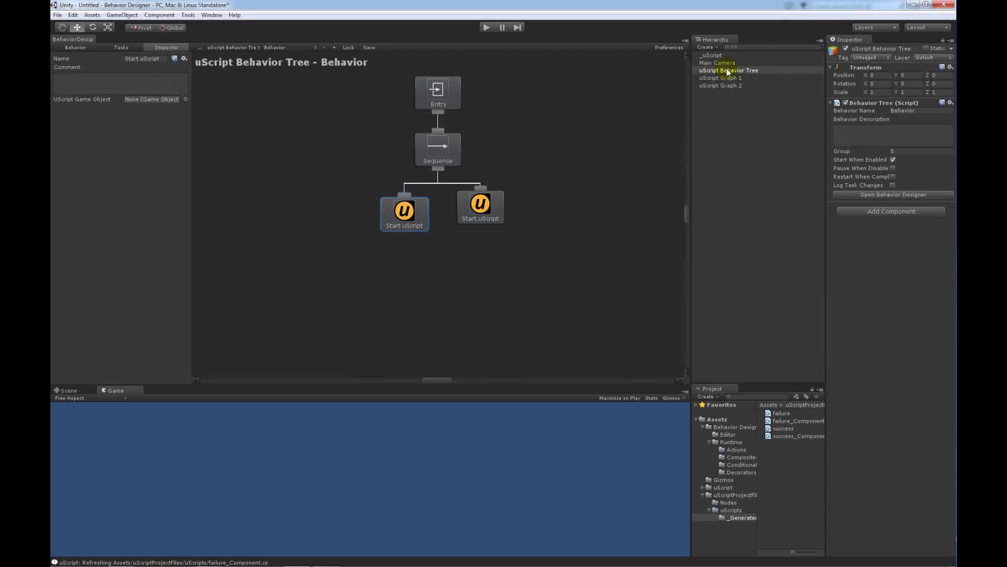
drag(735, 80, 145, 100)
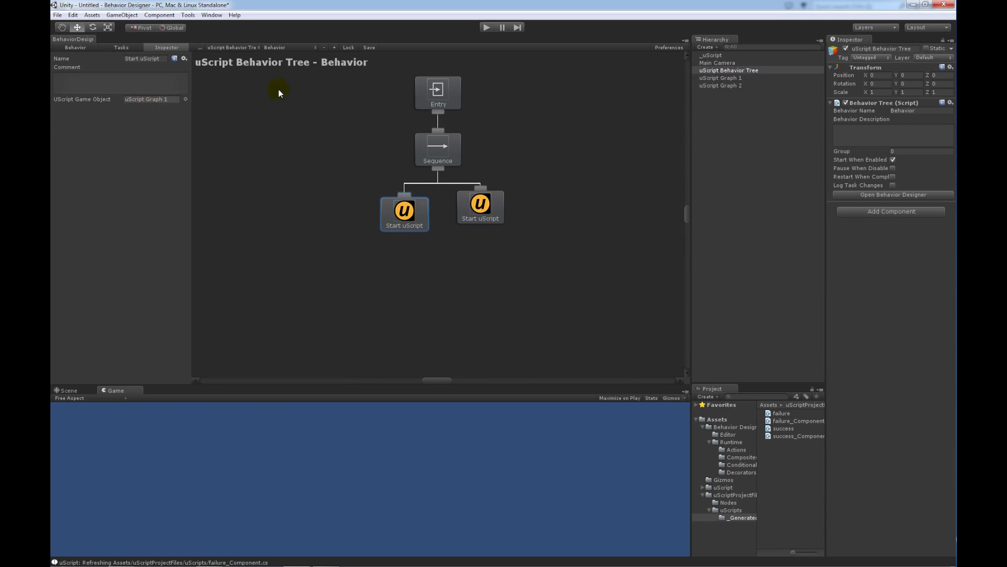
click(485, 211)
drag(742, 89, 159, 99)
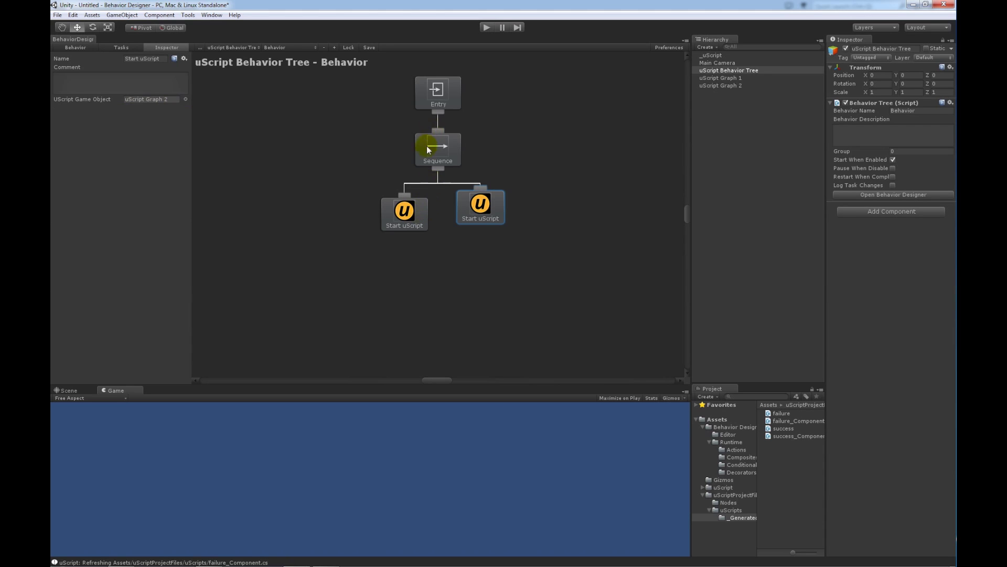
click(410, 216)
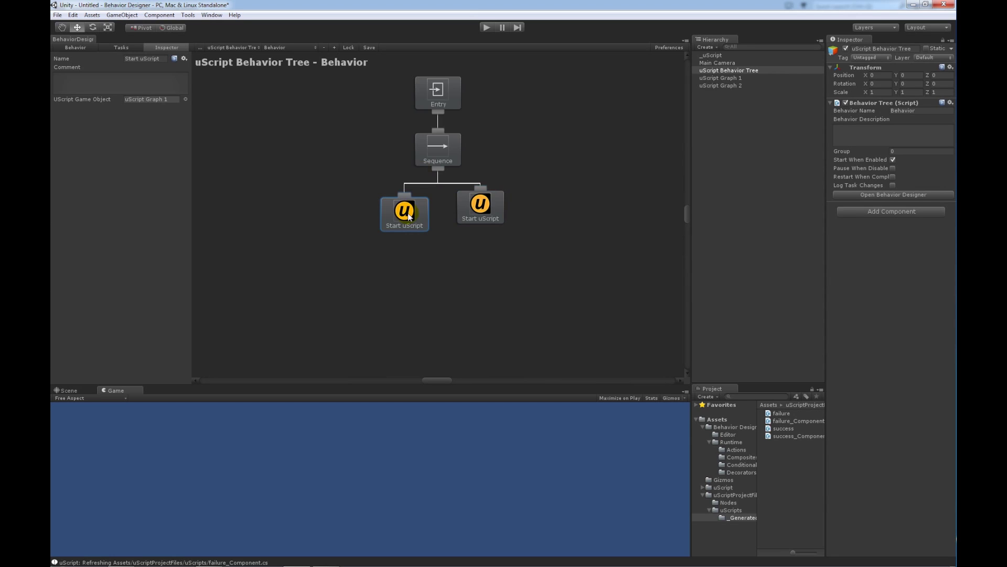
click(487, 209)
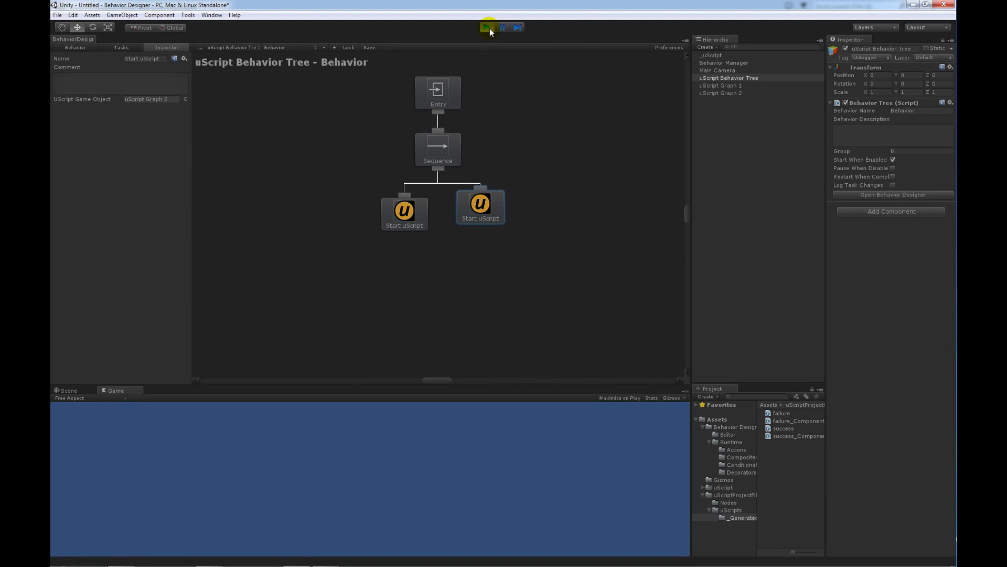
Step: Exit play mode and move the Graph 2 Start uScript task left so it runs first under the Sequence
click(489, 28)
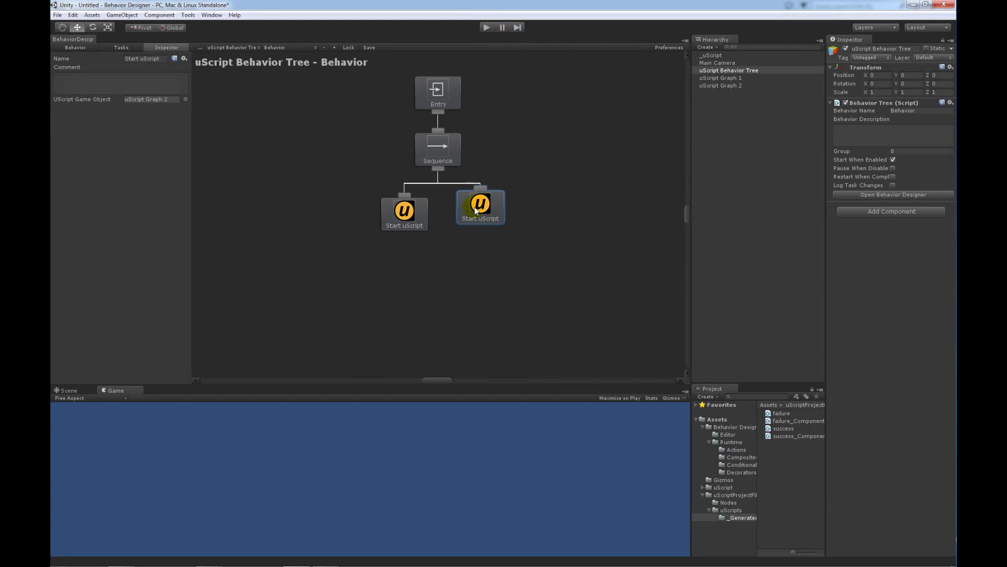
drag(464, 209, 416, 206)
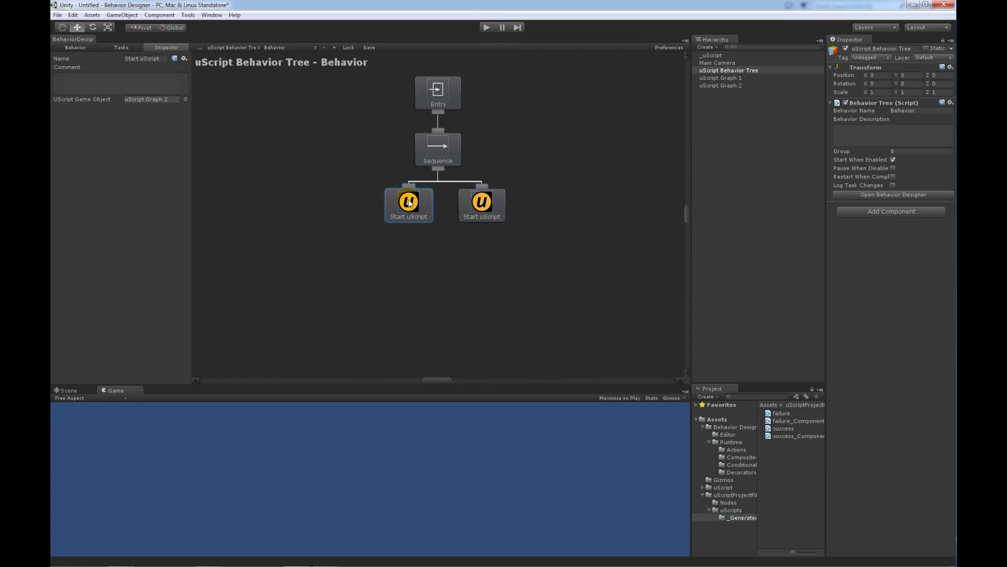
Step: Play the scene, watching Entry, the Sequence and the uScript Graph 2 task execute, then stop
click(486, 29)
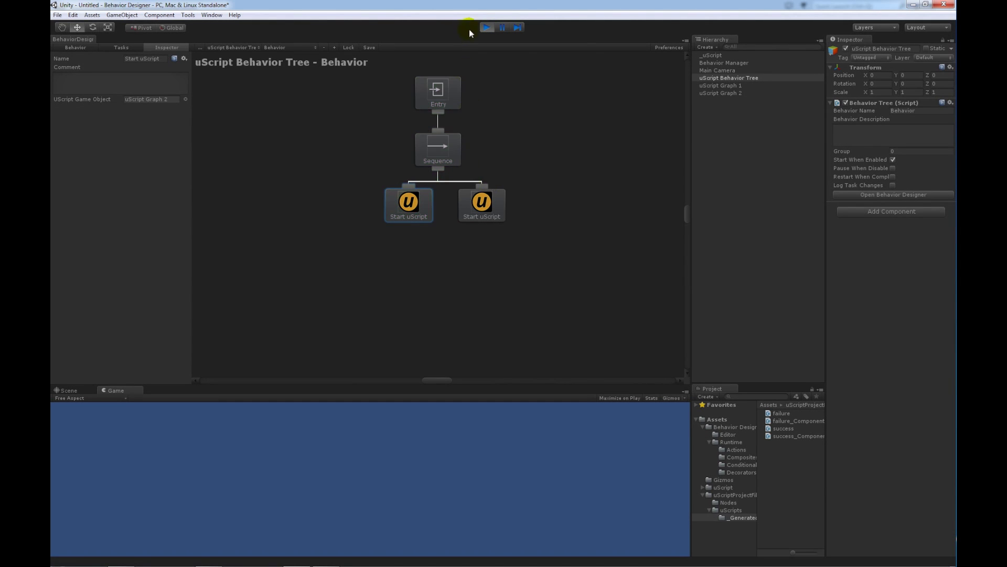
click(487, 26)
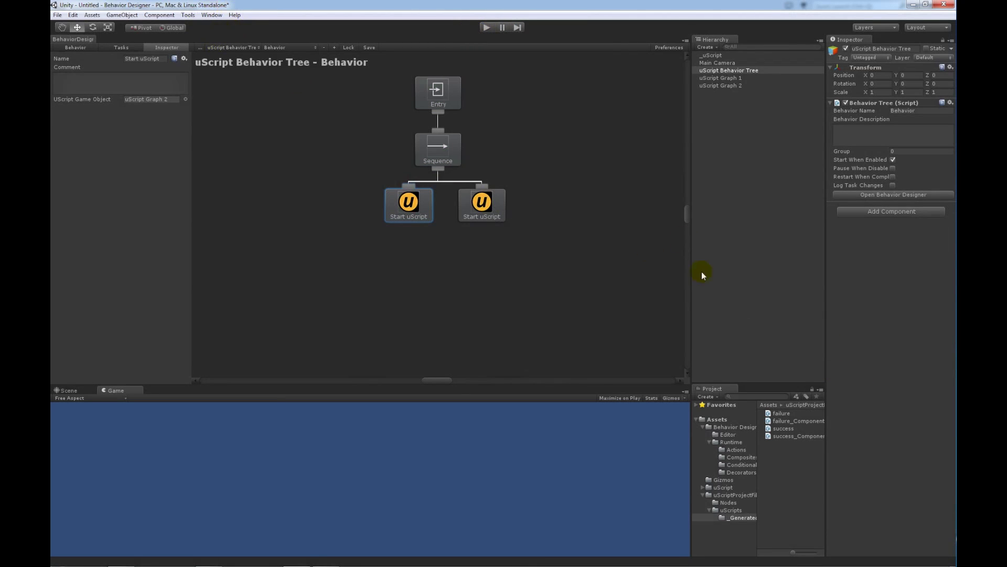
Step: Launch the uScript Editor from the Tools > Detox Studios menu
click(209, 16)
mouse_move(188, 15)
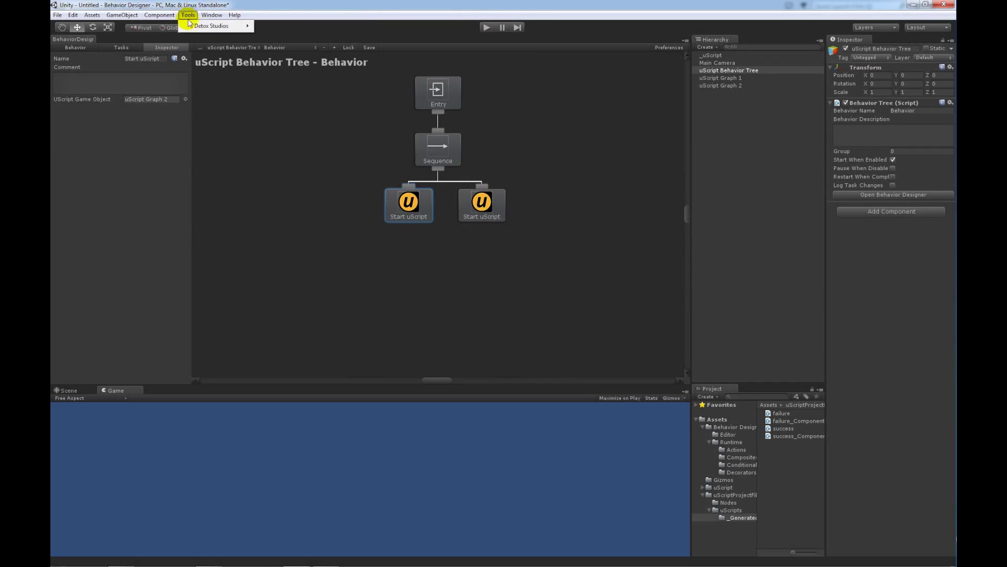
mouse_move(221, 26)
click(306, 30)
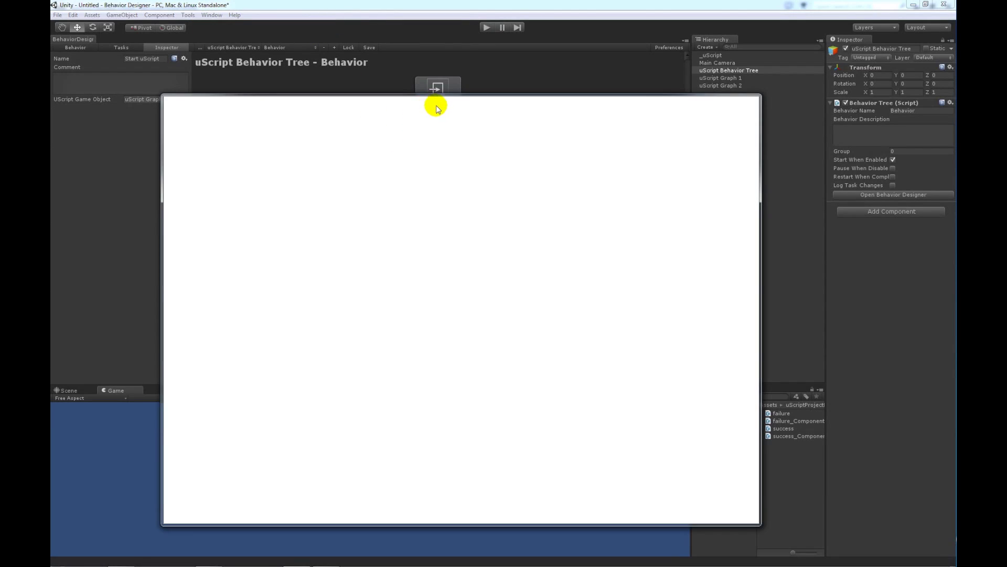